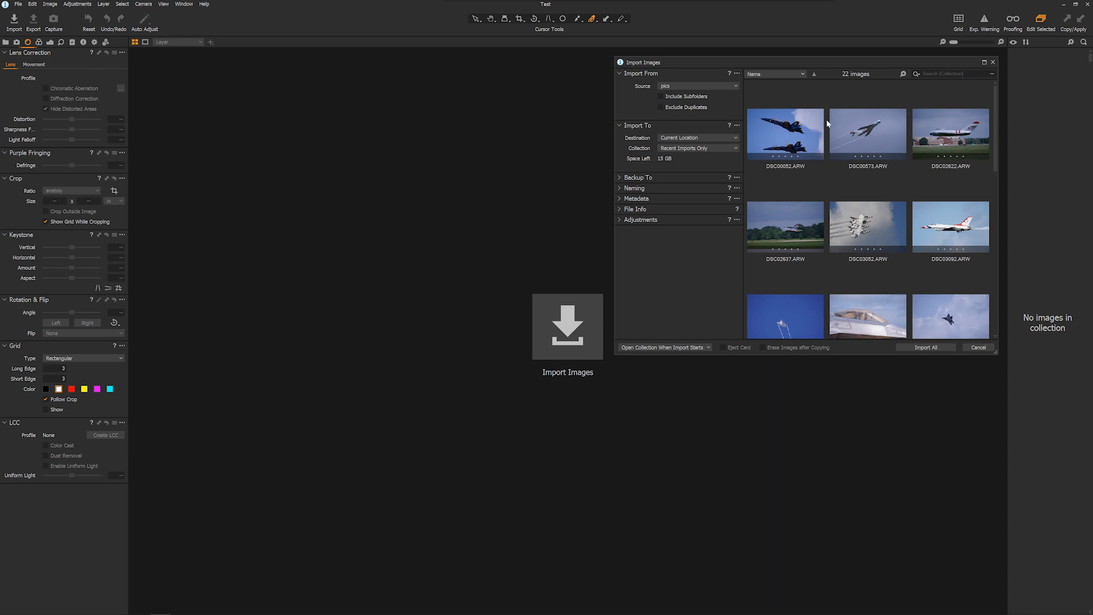
Import all the pictures from the pics folder and slightly widen the thumbnail browser.
click(924, 350)
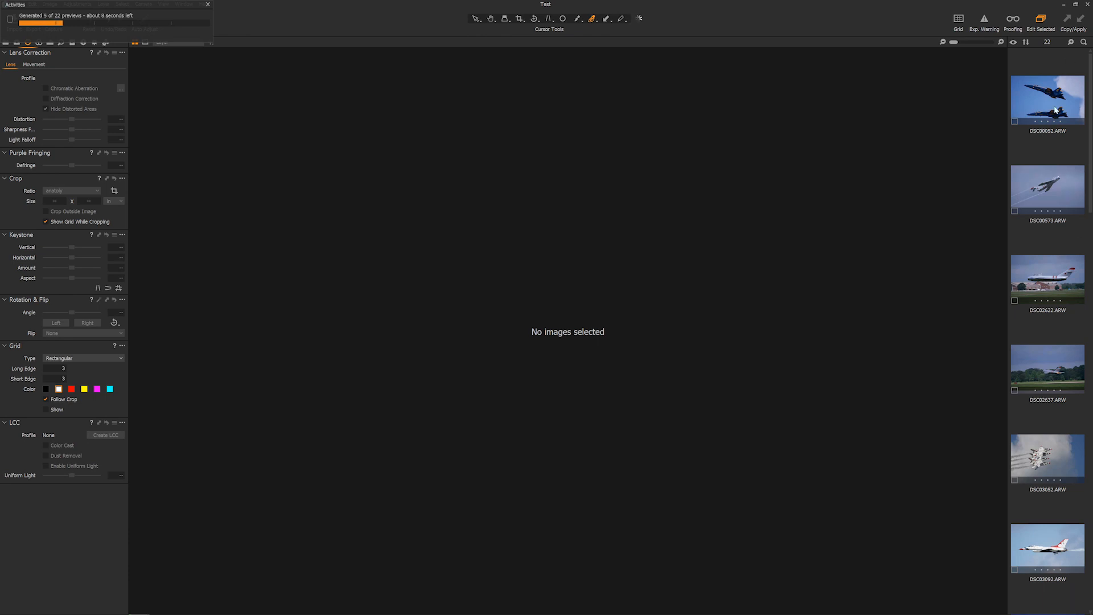
mouse_move(1007, 154)
mouse_down()
mouse_move(908, 151)
mouse_move(1009, 152)
mouse_move(995, 149)
mouse_up()
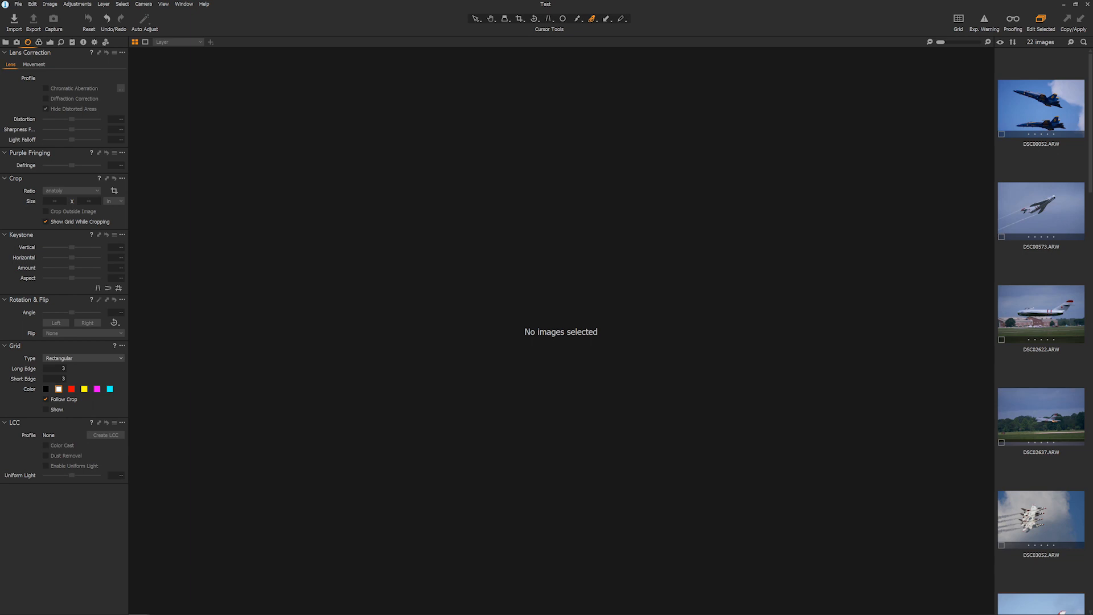
Examine version.JPG for the build information and start menu.JPG for the installed programs in Photos, and put both away.
drag(285, 0, 525, 102)
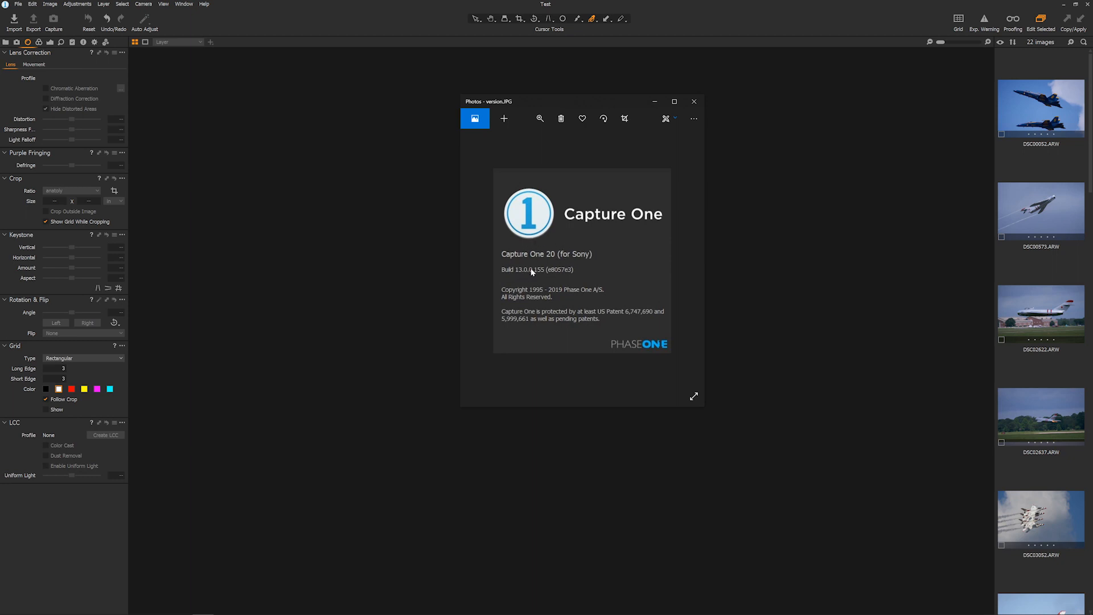
drag(612, 102, 514, 0)
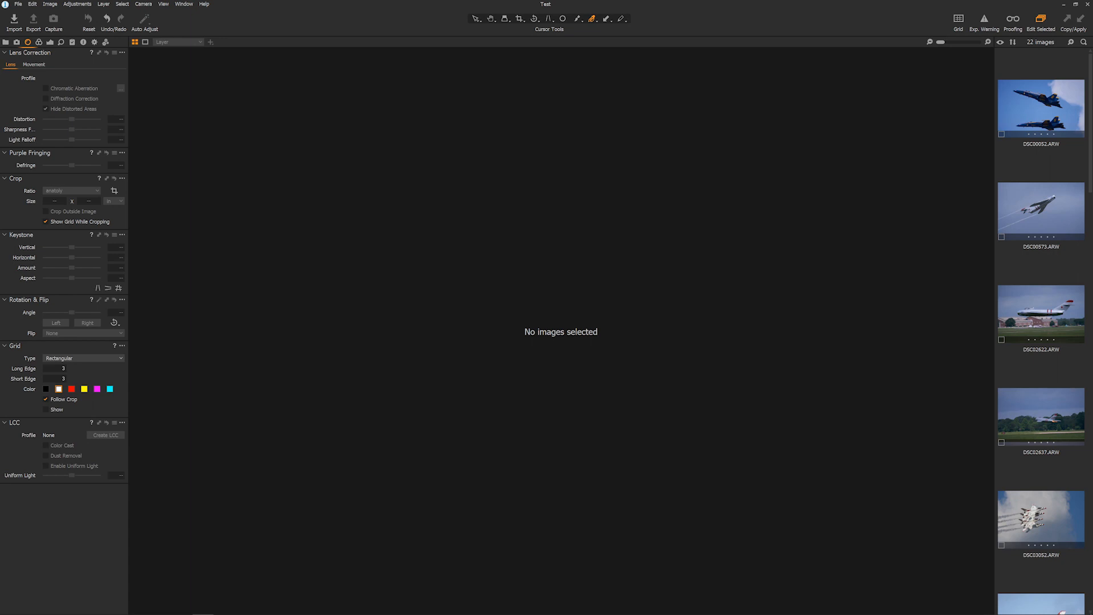
drag(250, 0, 462, 85)
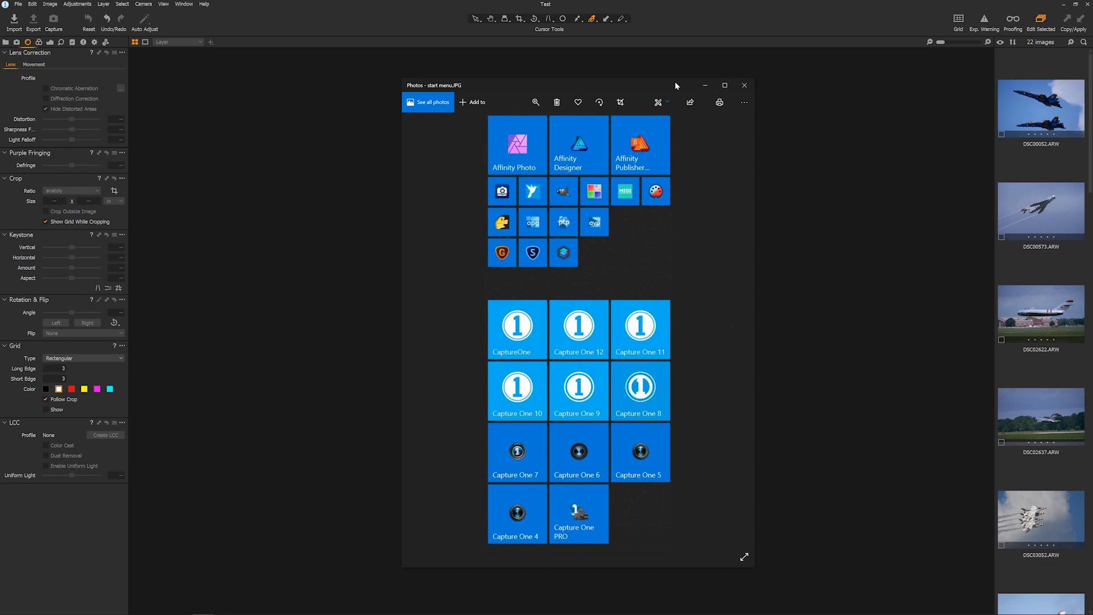
click(744, 85)
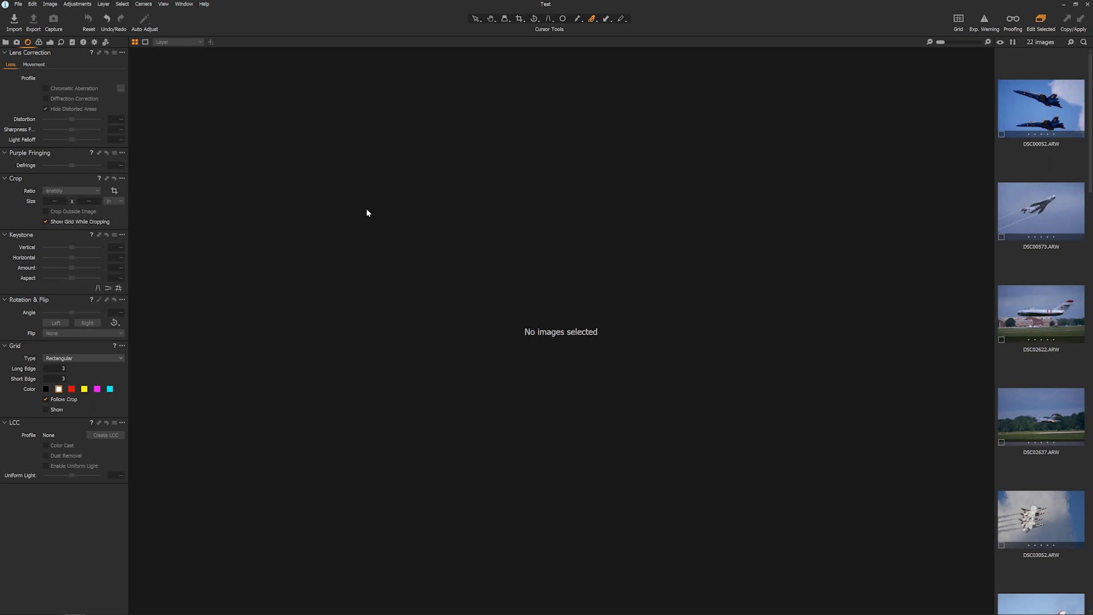
Open DSC05103.ARW in the viewer and display the exposure adjustment tools.
scroll(1046, 327, down, 10)
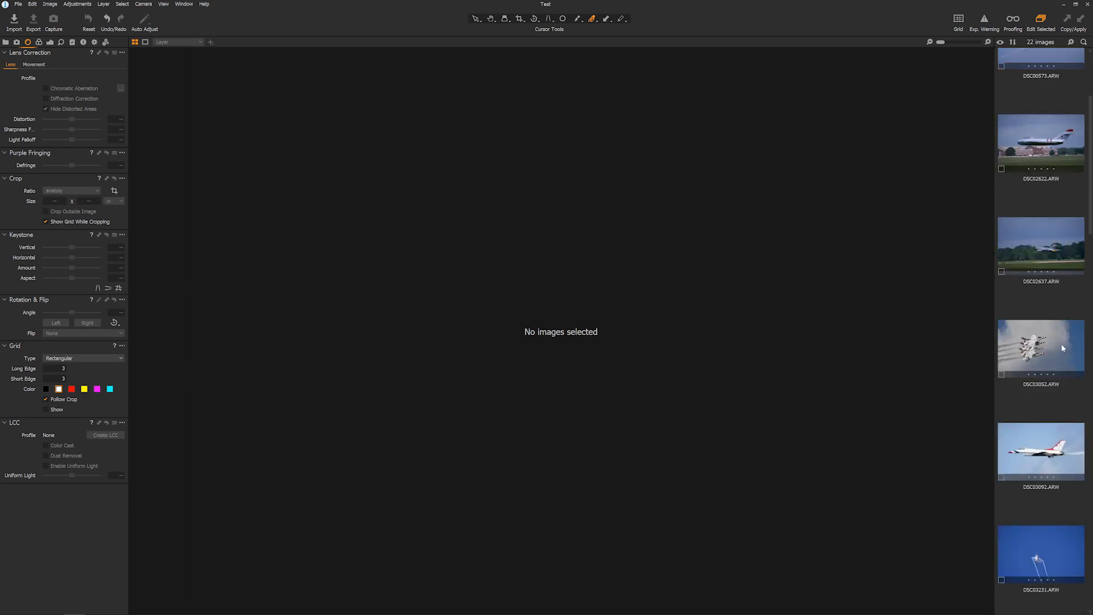
scroll(1047, 327, down, 5)
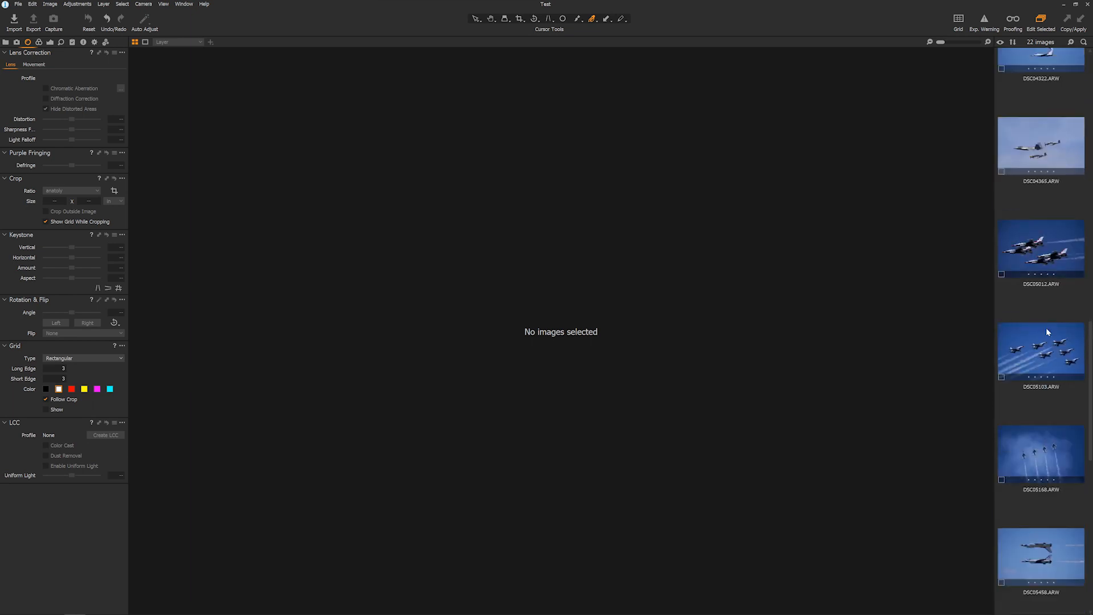
click(1056, 340)
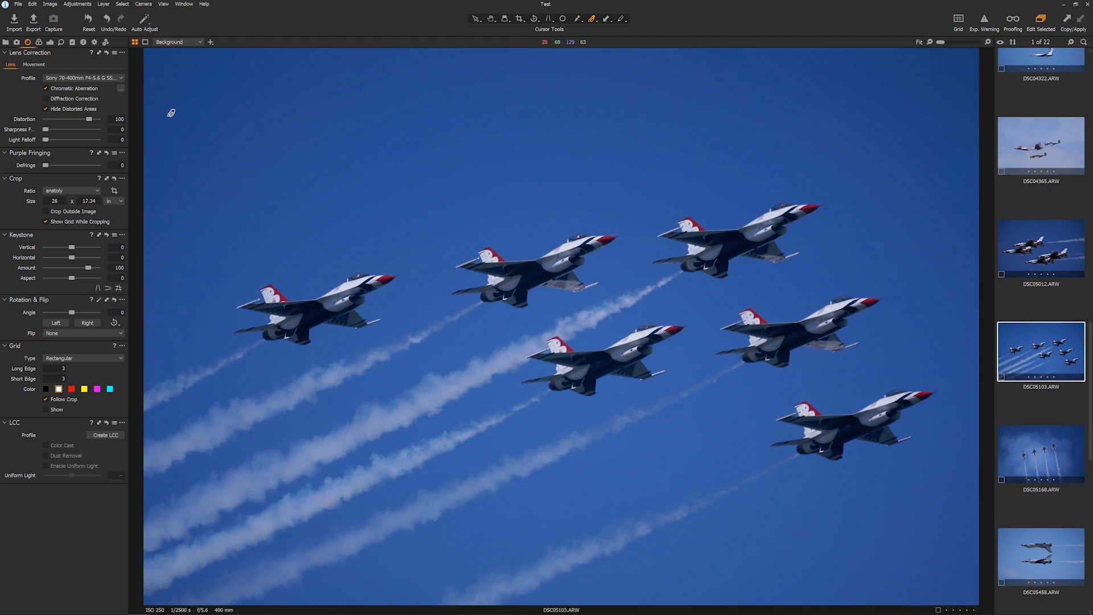
click(39, 44)
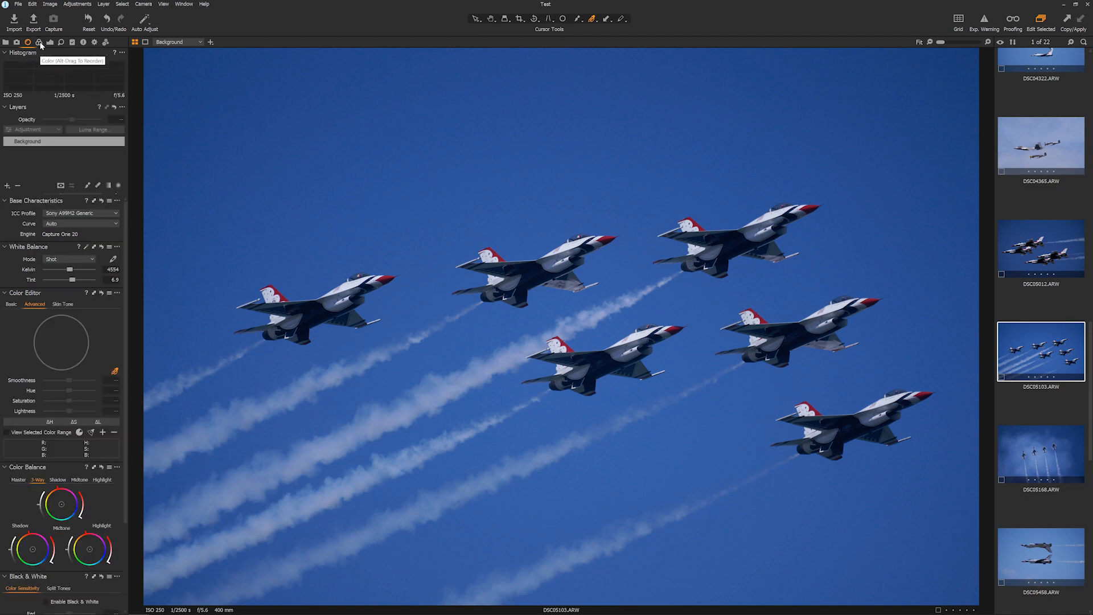
click(50, 43)
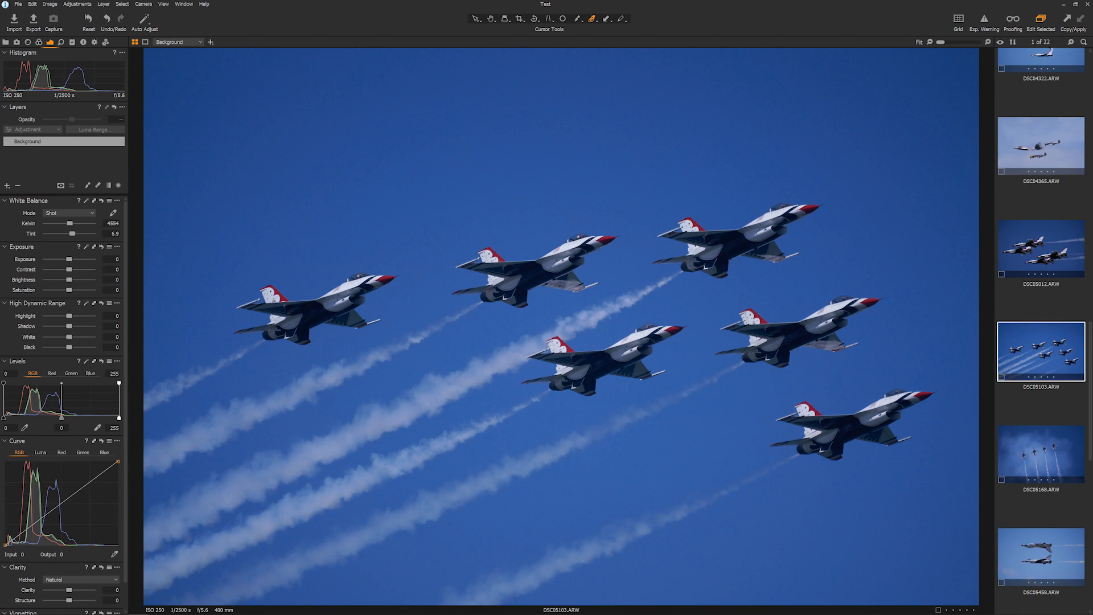
Examine the older High Dynamic Range controls in the blog post screenshot in Photos and put its window away.
key(alt+Tab)
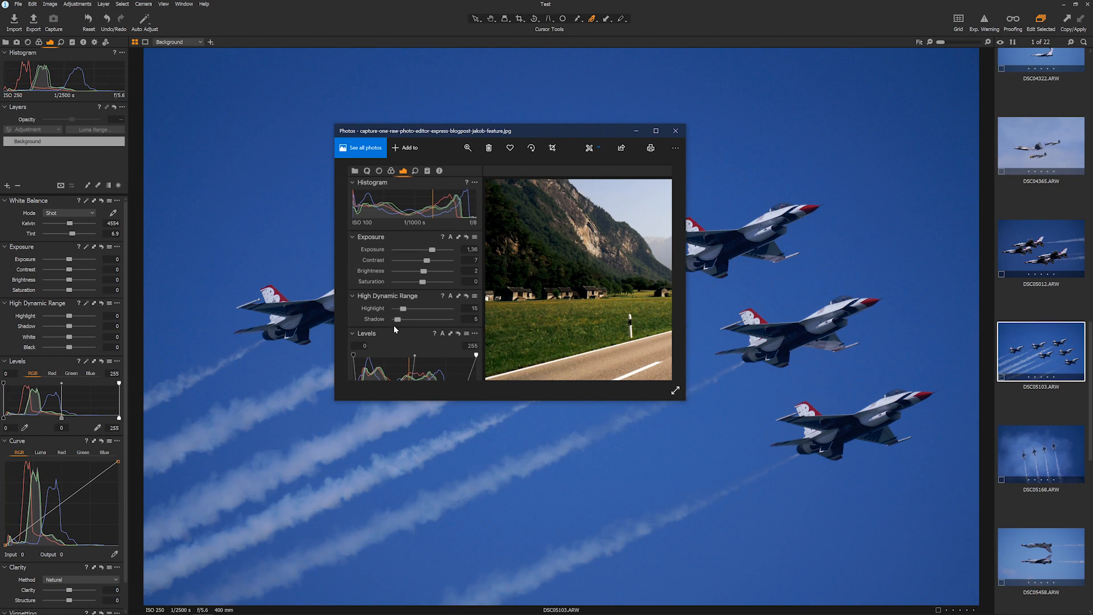
drag(508, 131, 478, 0)
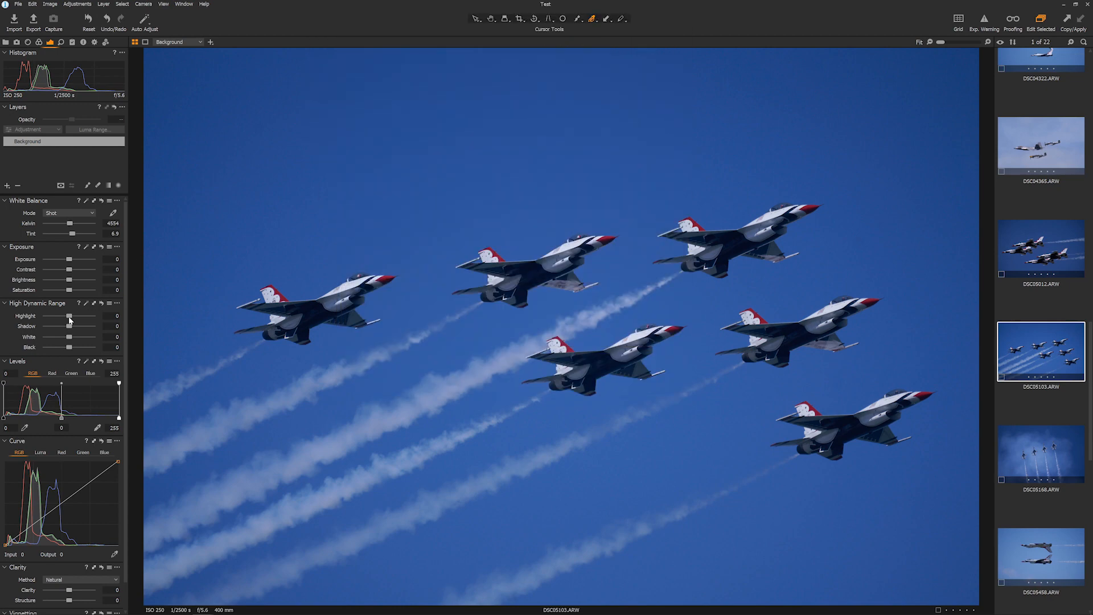
Try the High Dynamic Range Highlight adjustment in both directions and undo it.
mouse_move(69, 316)
mouse_down()
mouse_move(37, 316)
mouse_move(86, 317)
mouse_up()
drag(69, 317, 66, 316)
key(ctrl+z)
Examine the older Color Editor's Basic mode in the BasicMode.png screenshot in Photos.
drag(473, 12, 493, 75)
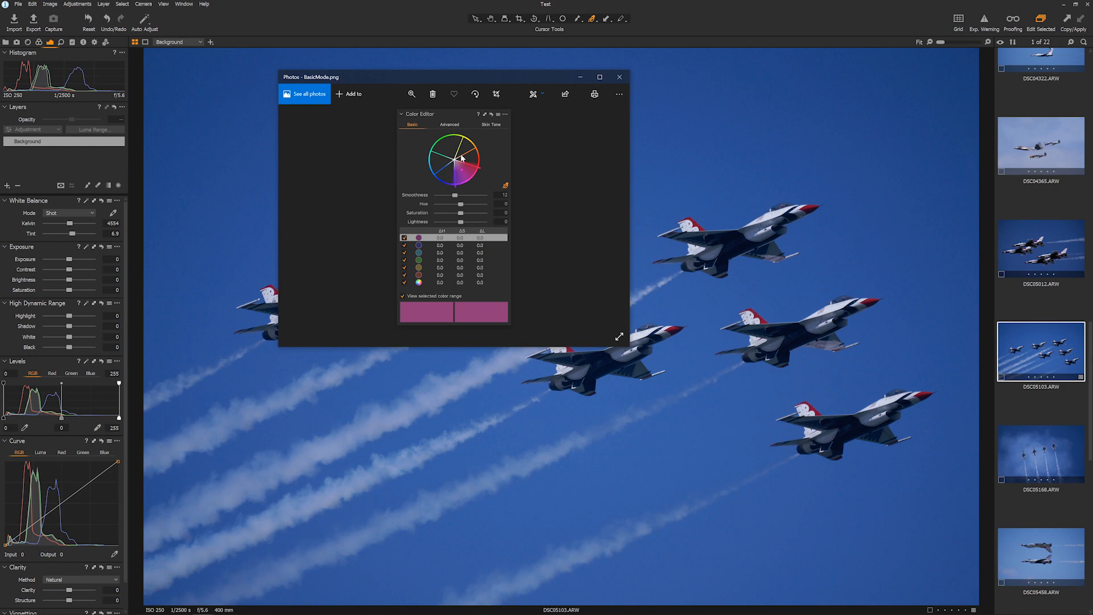
drag(456, 79, 470, 88)
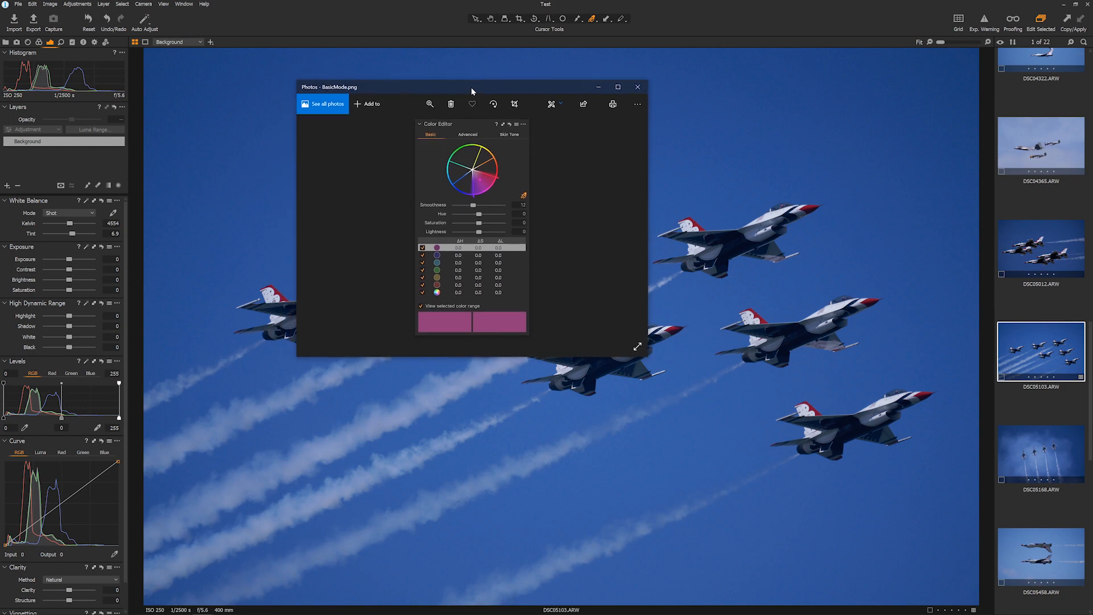
key(alt+Tab)
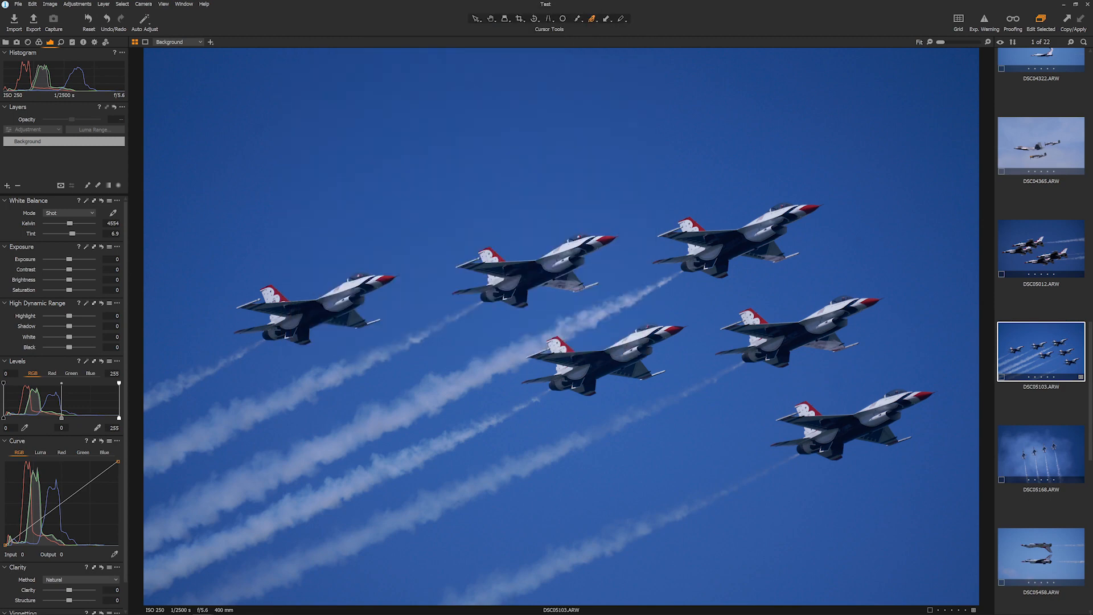
In the Color Editor's Basic mode, set the blue range to Hue 1.5, Saturation 8.7 and Lightness -1.8.
click(61, 42)
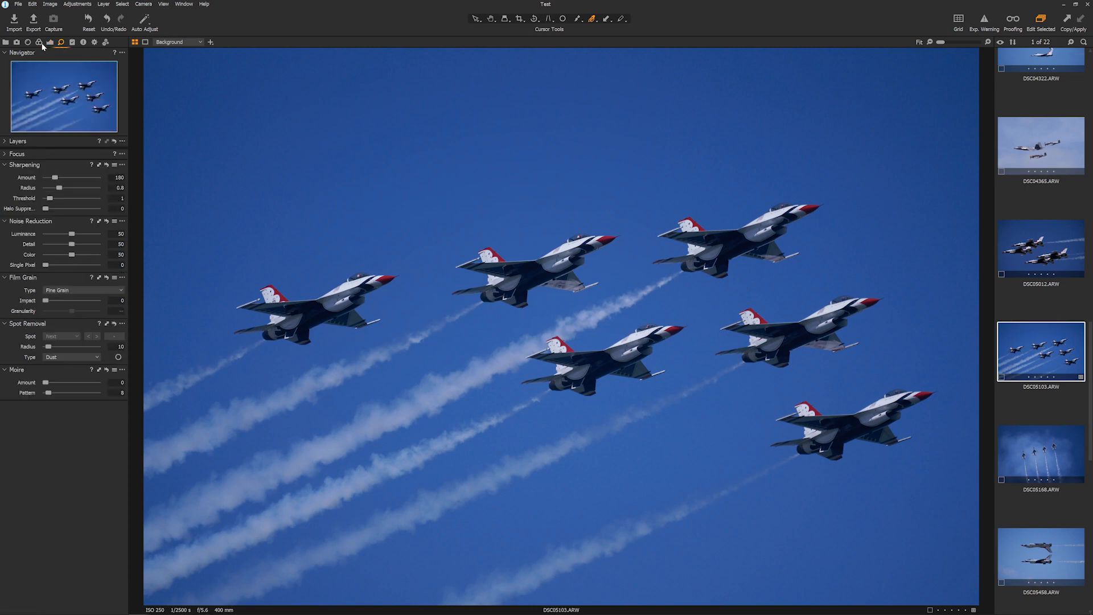
click(39, 42)
click(11, 304)
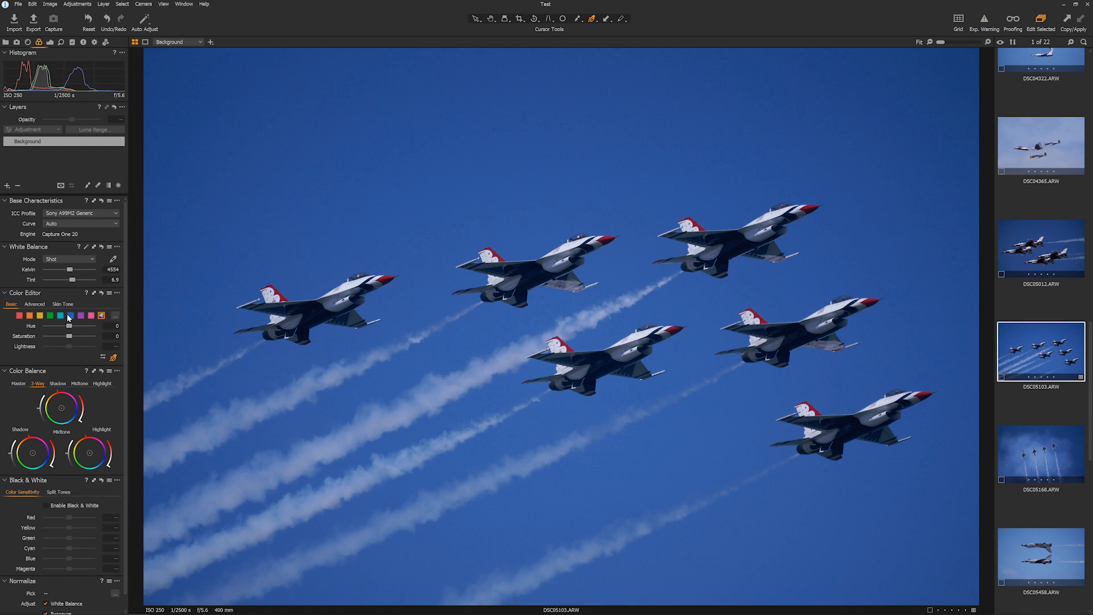
click(67, 316)
mouse_move(69, 346)
mouse_down()
mouse_move(83, 349)
mouse_move(54, 347)
mouse_move(80, 336)
mouse_move(74, 327)
mouse_up()
Bring up BasicMode.png again in Photos to compare the old Color Editor layout with the new one.
key(alt+Tab)
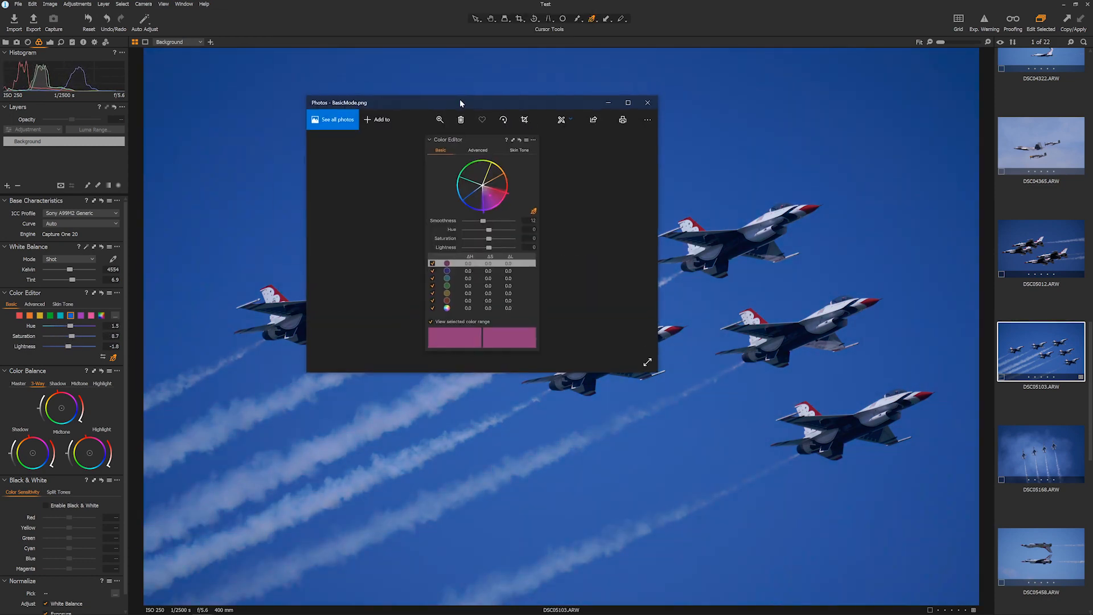
drag(460, 98, 457, 108)
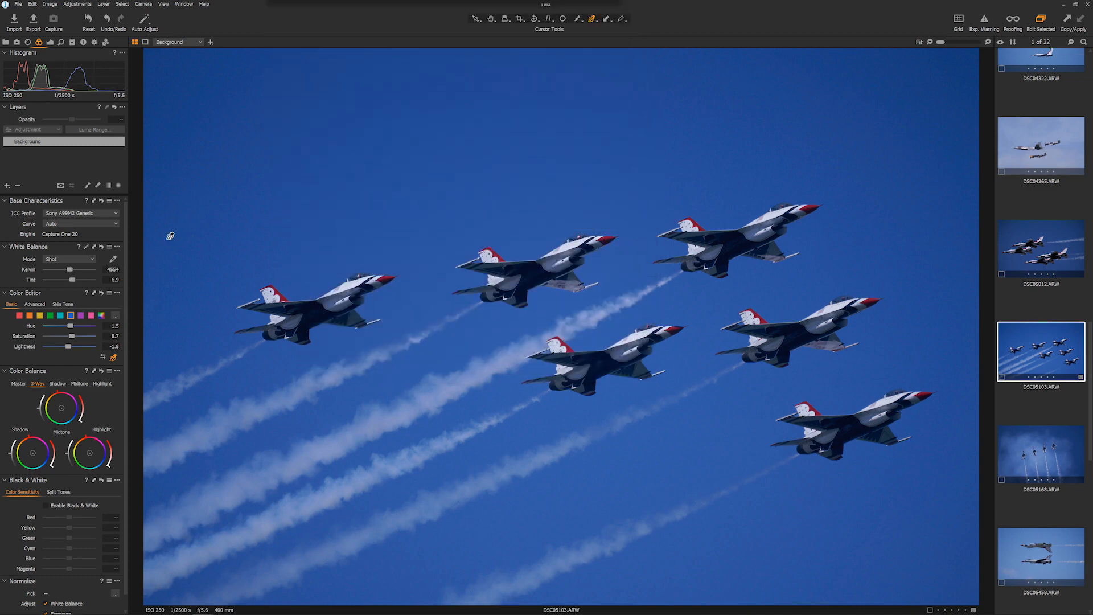
In the Color Editor's Advanced mode, pick the sky blue, adjust its color range and set its Lightness to -1.2.
click(36, 305)
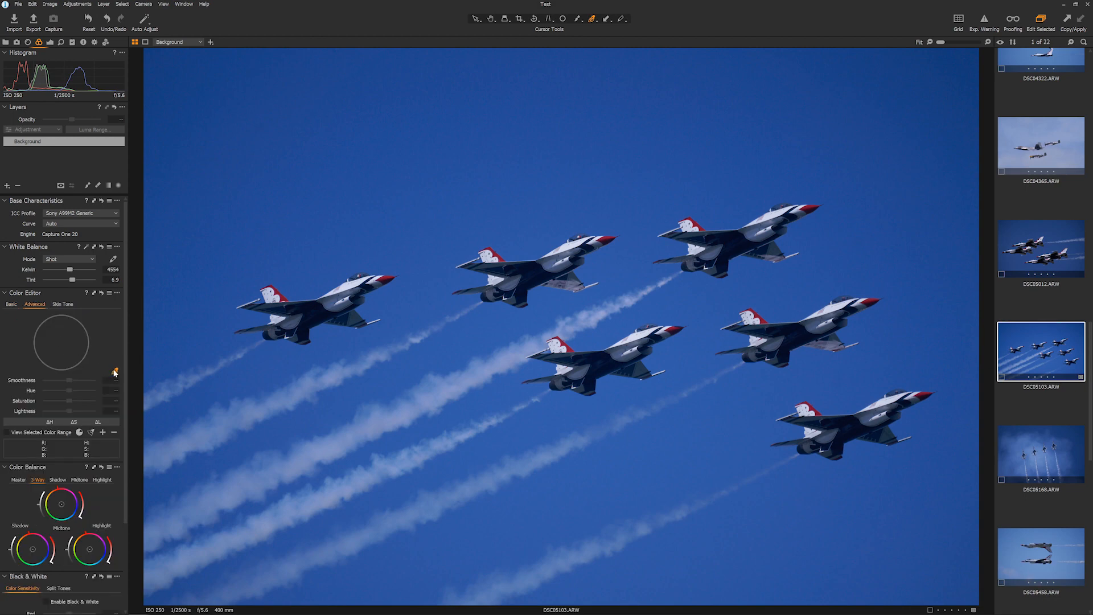
click(312, 188)
mouse_move(76, 356)
mouse_down()
mouse_move(54, 359)
mouse_move(76, 336)
mouse_move(82, 360)
mouse_up()
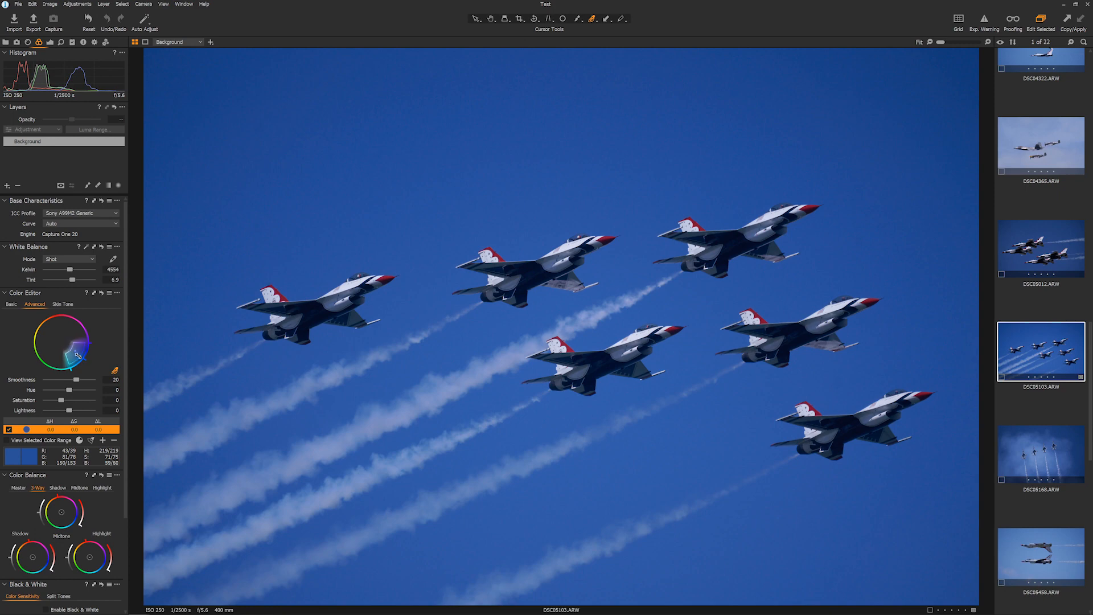
mouse_move(69, 410)
mouse_down()
mouse_move(55, 411)
mouse_move(66, 409)
mouse_up()
Put the reference picture away and compare the Color Editor's Basic and Advanced modes.
drag(466, 0, 283, 0)
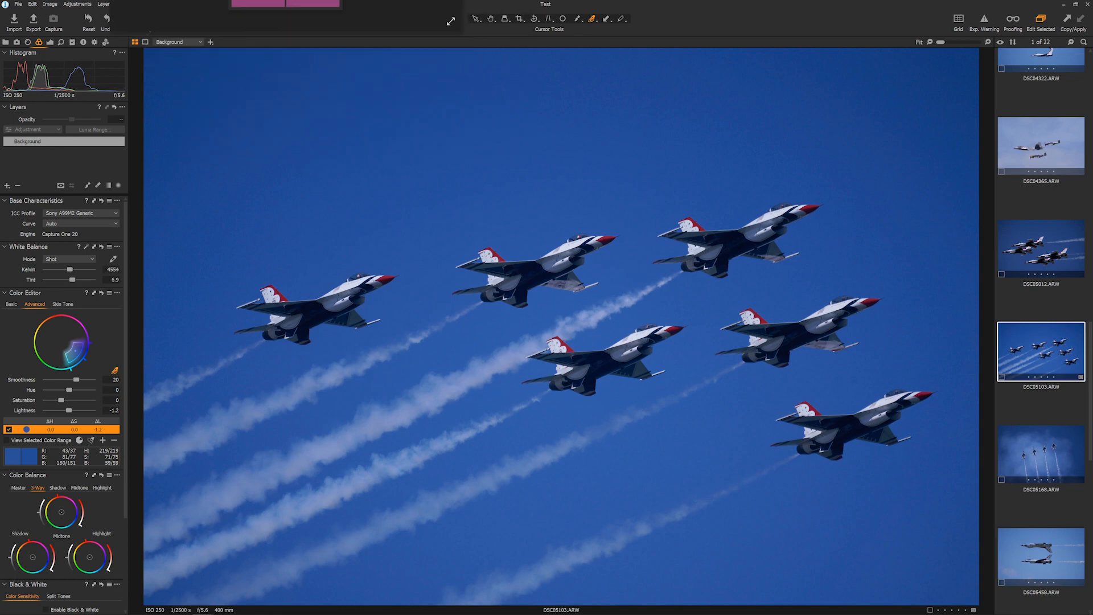
click(12, 305)
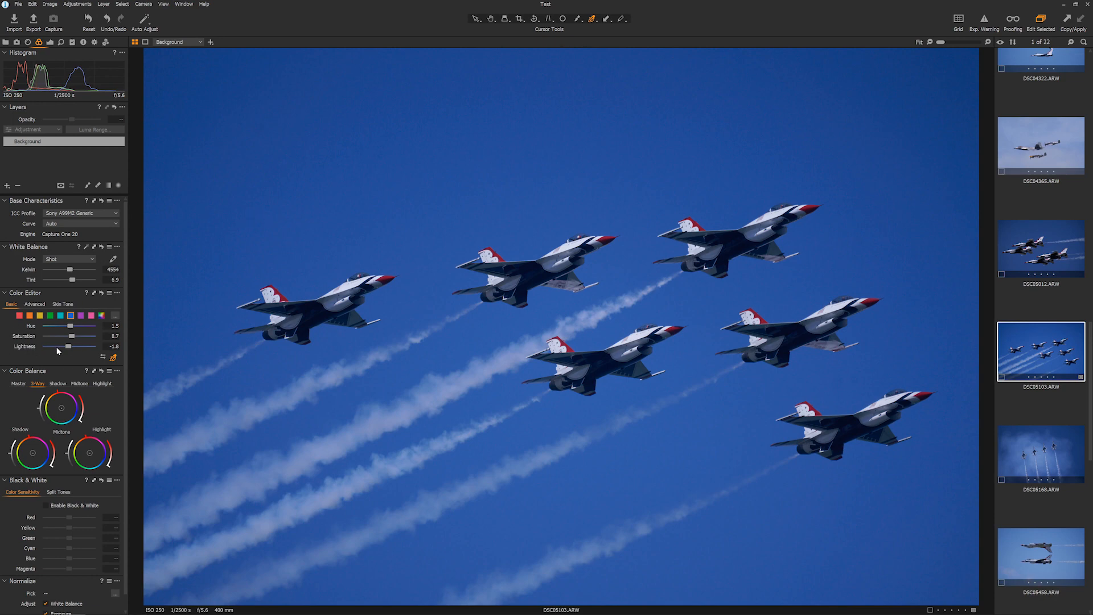
click(34, 304)
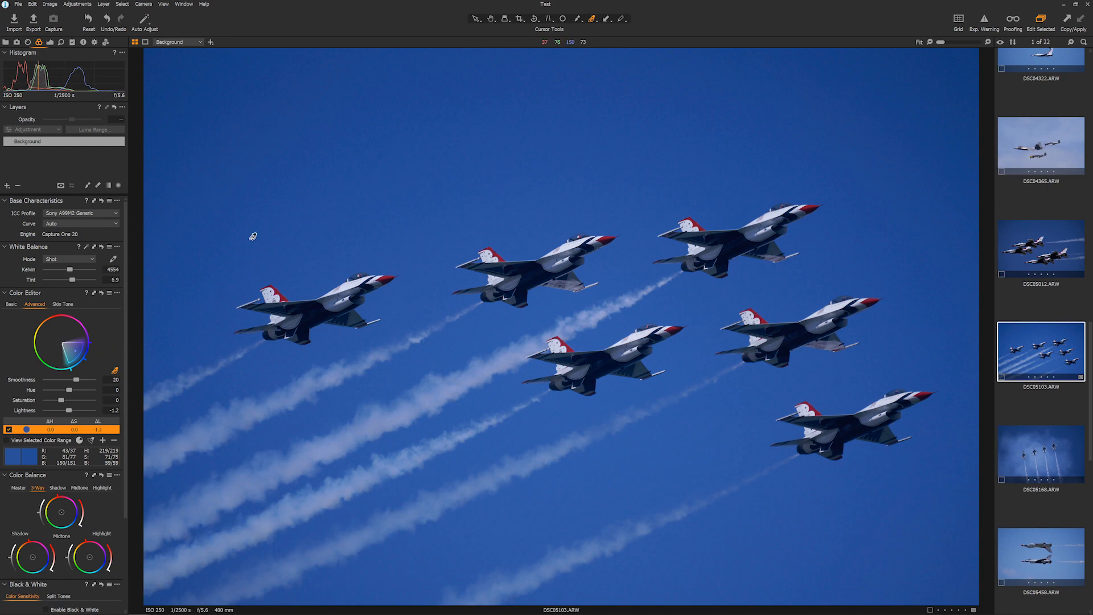
Use the Crop tool to trim the photo slightly from its upper-right corner to 26 x 17.31 in.
click(521, 20)
mouse_move(975, 51)
mouse_down()
mouse_move(939, 90)
mouse_move(911, 83)
mouse_move(979, 50)
mouse_up()
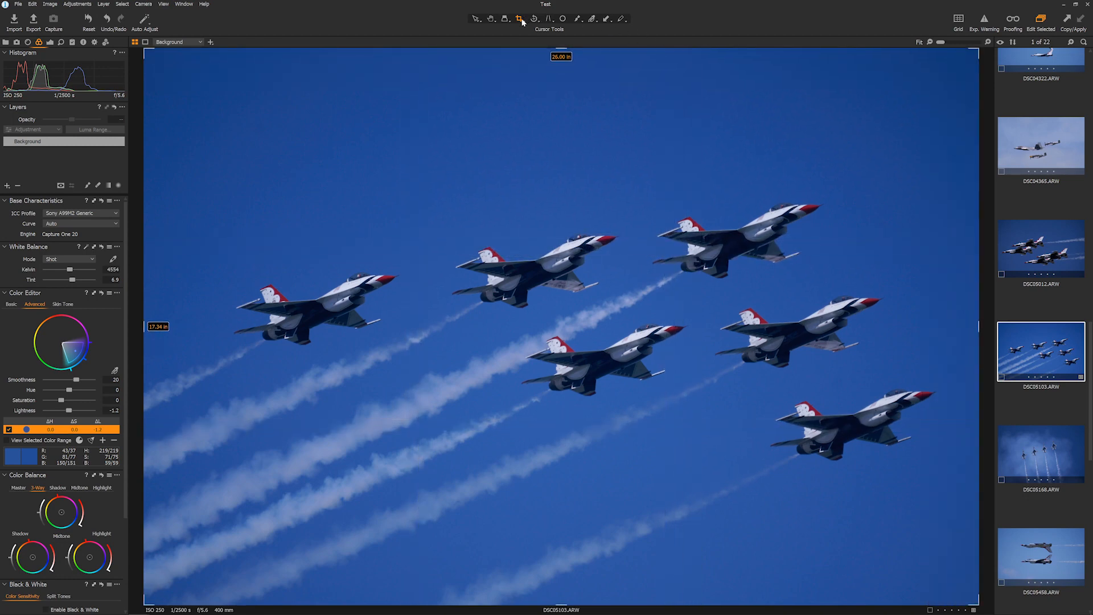
click(521, 22)
click(524, 52)
mouse_move(975, 59)
mouse_down()
mouse_move(886, 120)
mouse_move(852, 97)
mouse_move(828, 154)
mouse_move(923, 90)
mouse_move(859, 107)
mouse_move(797, 159)
mouse_move(888, 79)
mouse_move(795, 103)
mouse_move(900, 169)
mouse_move(813, 103)
mouse_move(840, 104)
mouse_move(817, 106)
mouse_move(980, 49)
mouse_up()
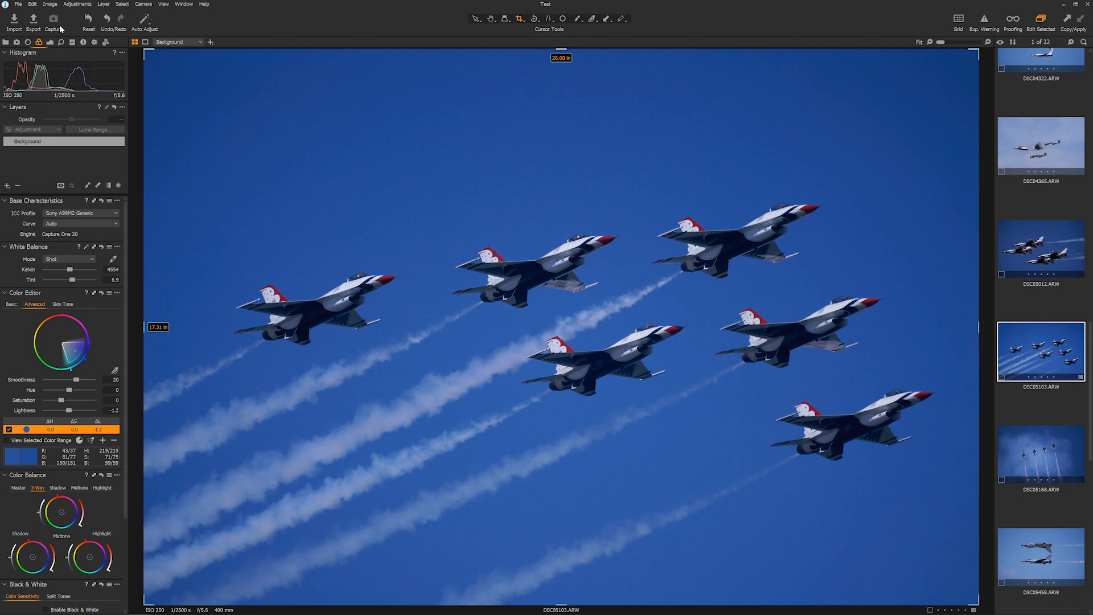
Examine the Open With plugin's allowed applications in Preferences against the programs in start menu.JPG, and close Preferences.
click(31, 4)
click(54, 51)
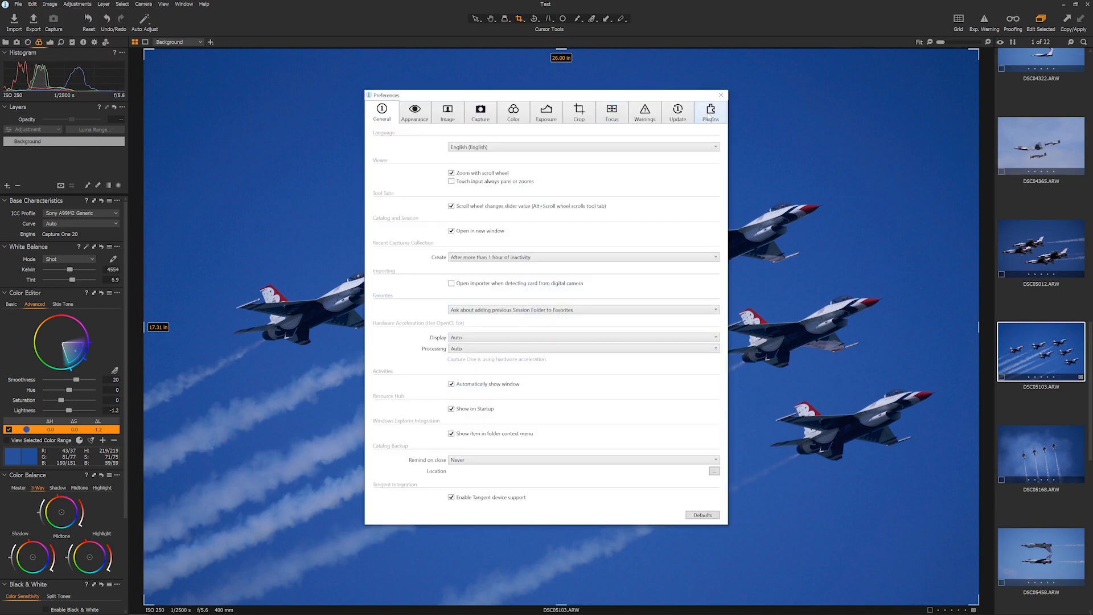
click(710, 113)
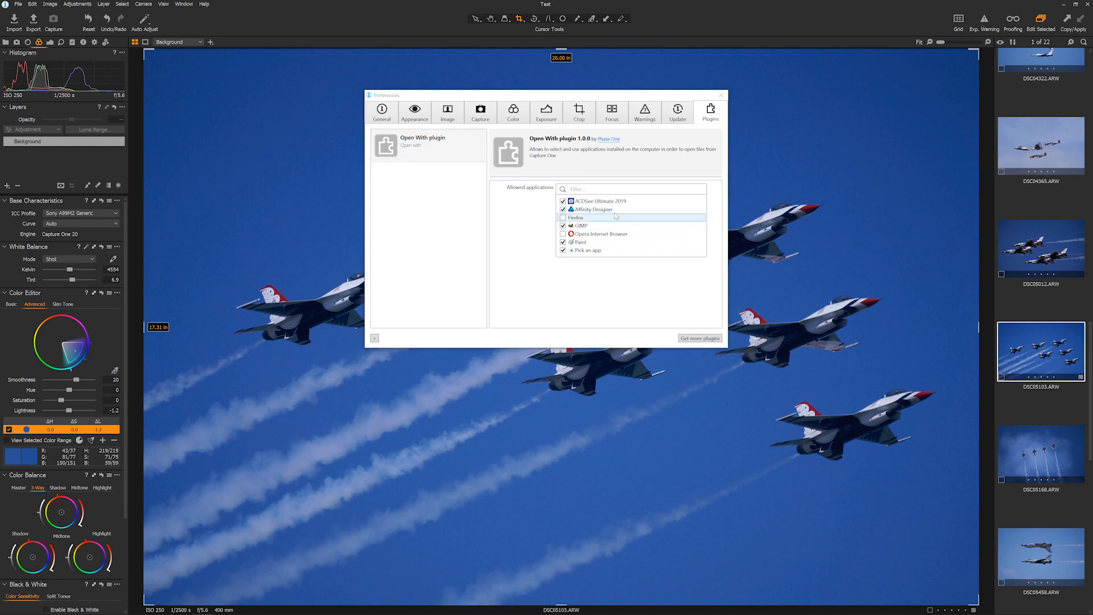
drag(496, 89, 759, 227)
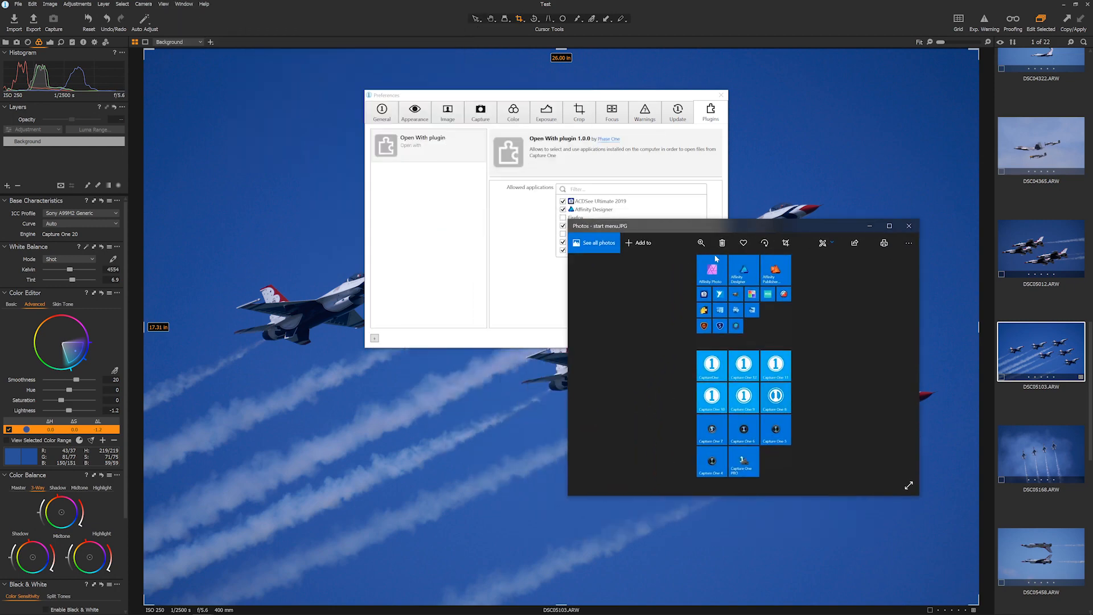
drag(710, 229, 508, 0)
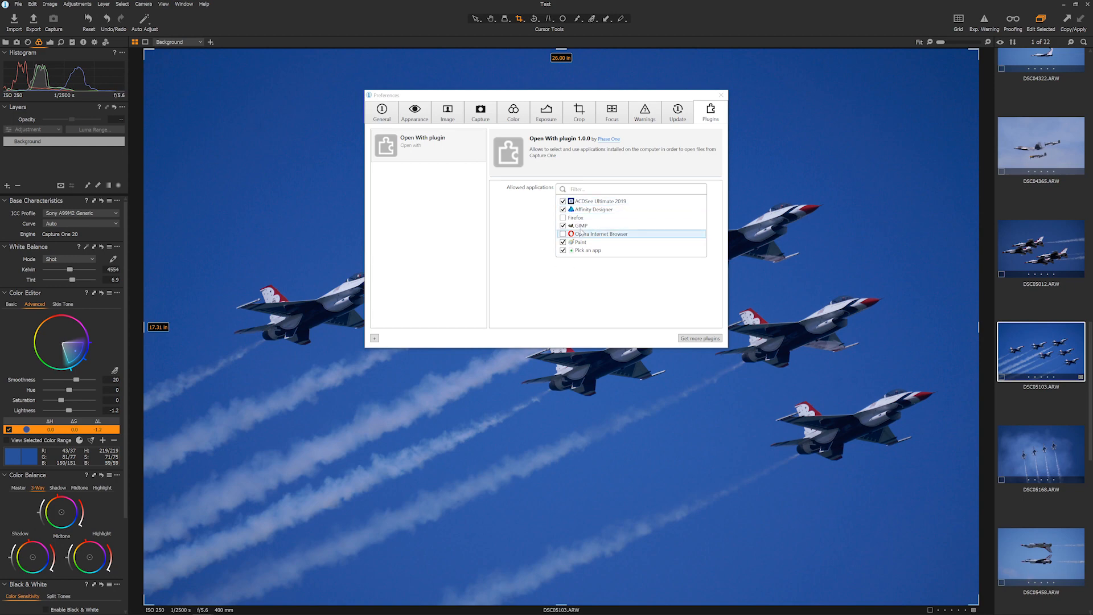
click(722, 95)
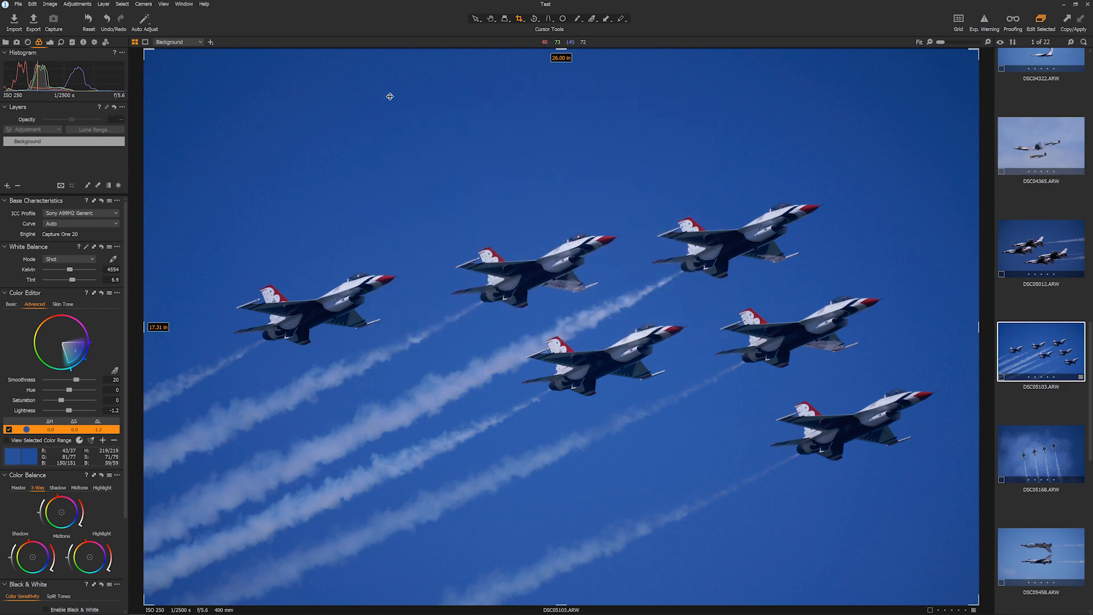
Search the keyboard shortcuts for "rotate" and examine the commands under Adjustments > Rotate and Cursor Tools > Rotation.
click(32, 4)
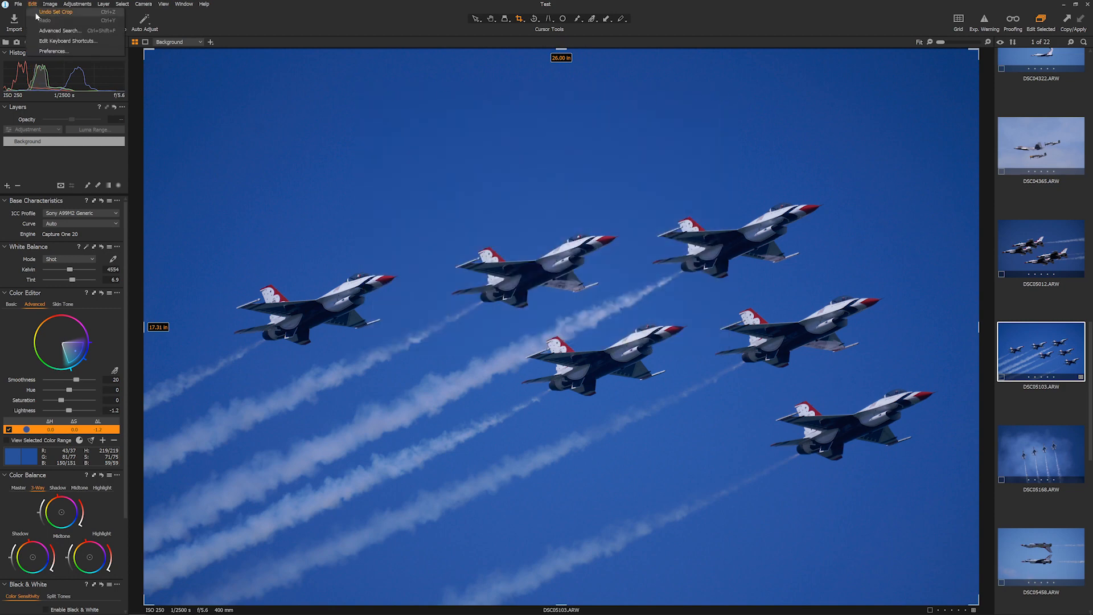
click(49, 43)
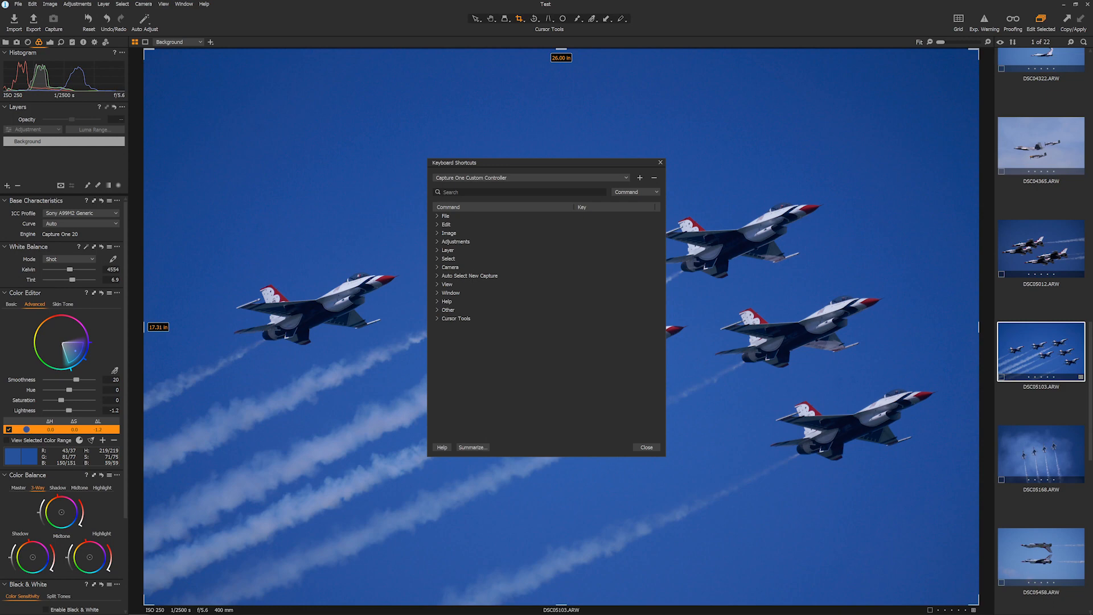
text(rotate)
click(449, 225)
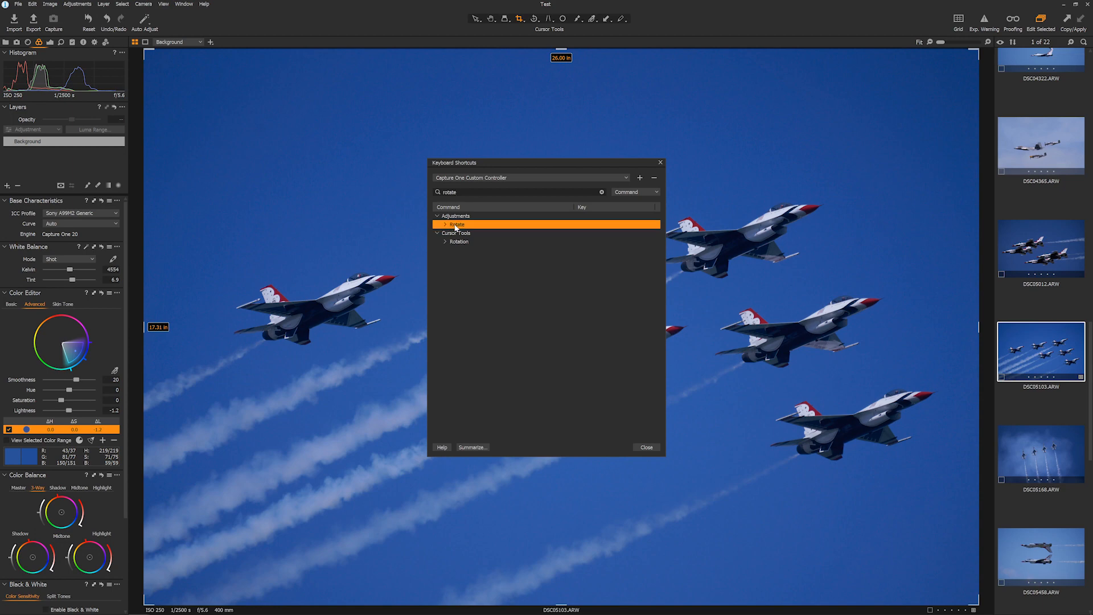
click(446, 225)
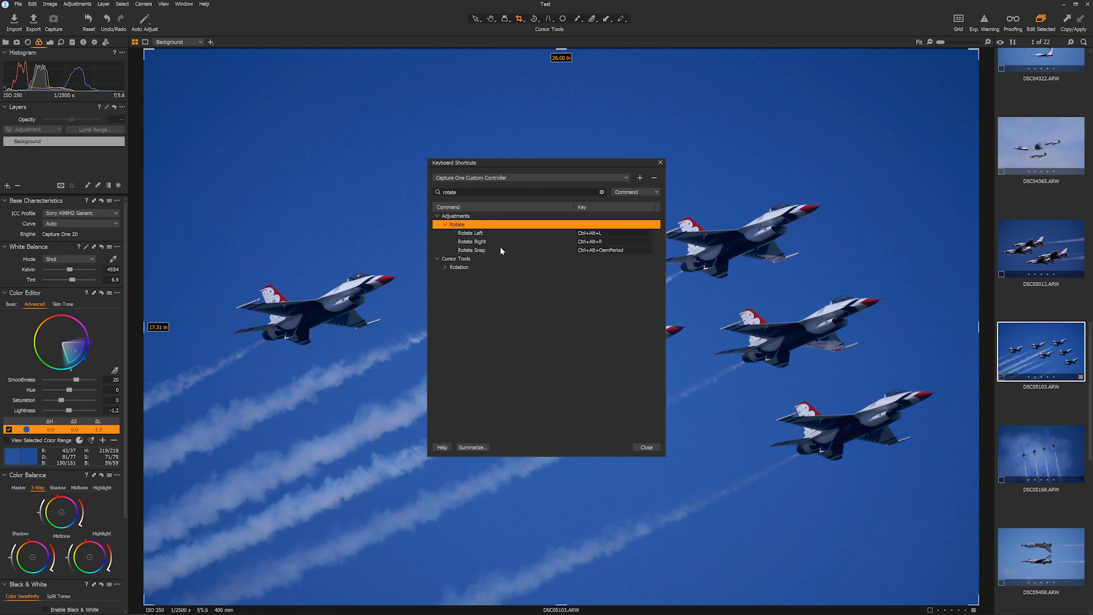
click(446, 268)
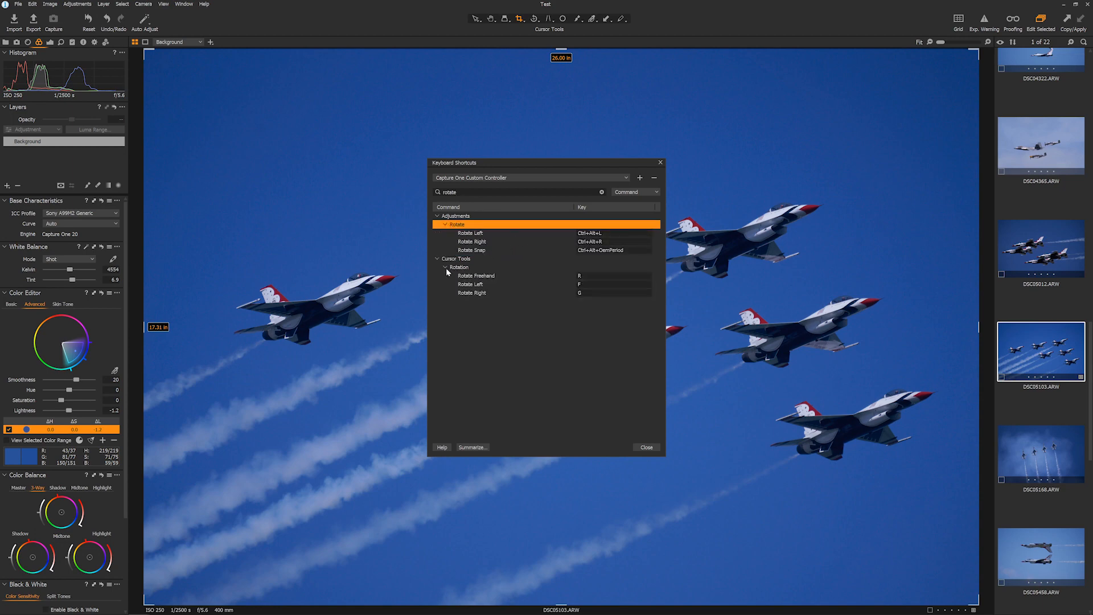
click(477, 277)
click(479, 284)
click(480, 292)
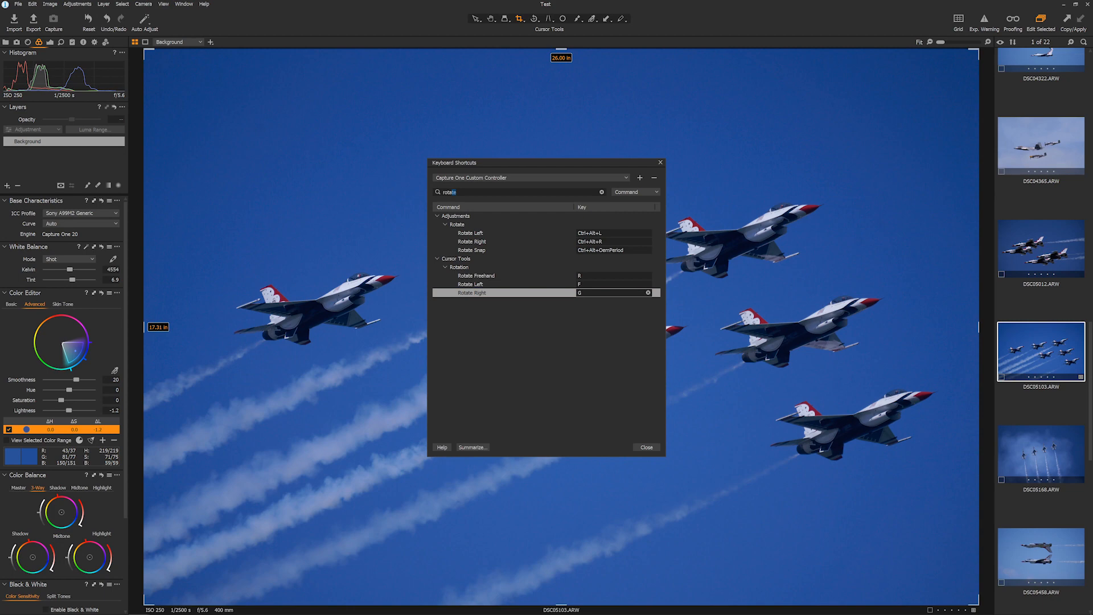
Search the keyboard shortcuts for "rotation", check the Rotation +1 command's keys and close the shortcut editor.
text(tion)
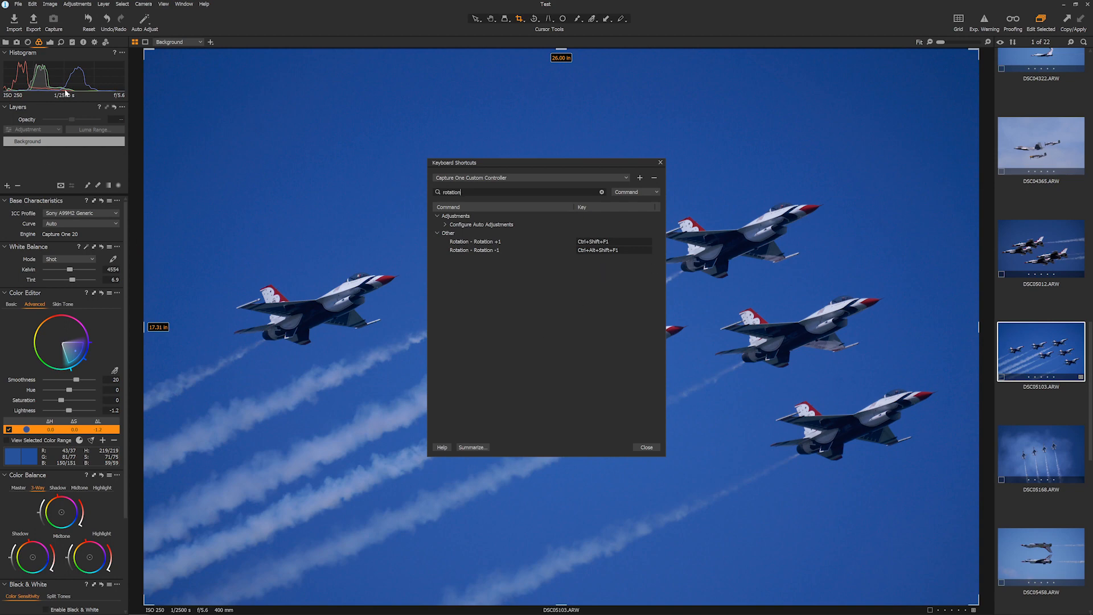
click(497, 244)
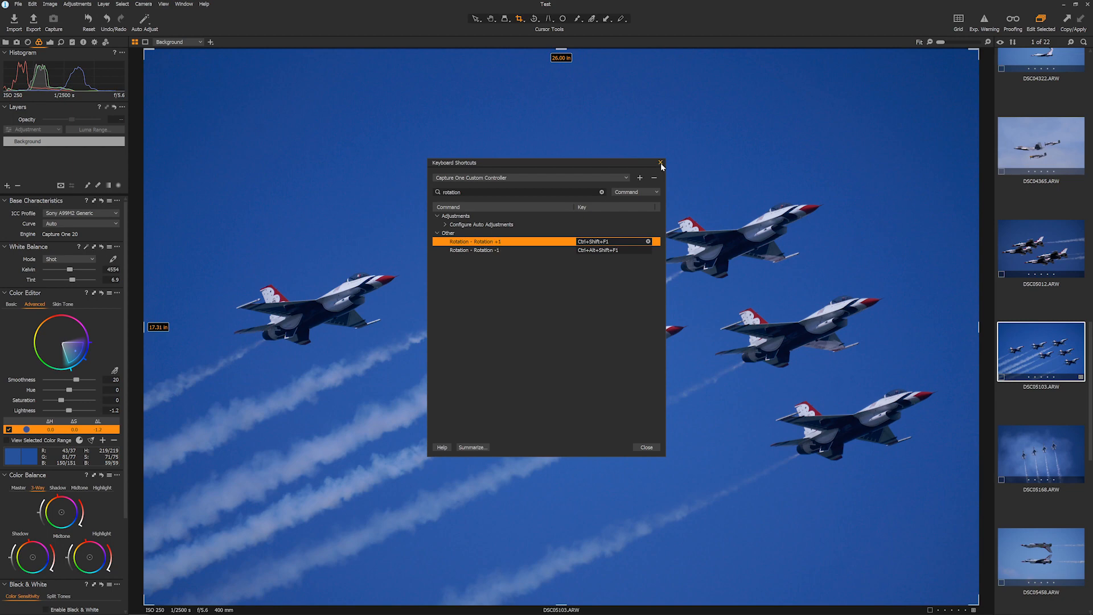
click(646, 448)
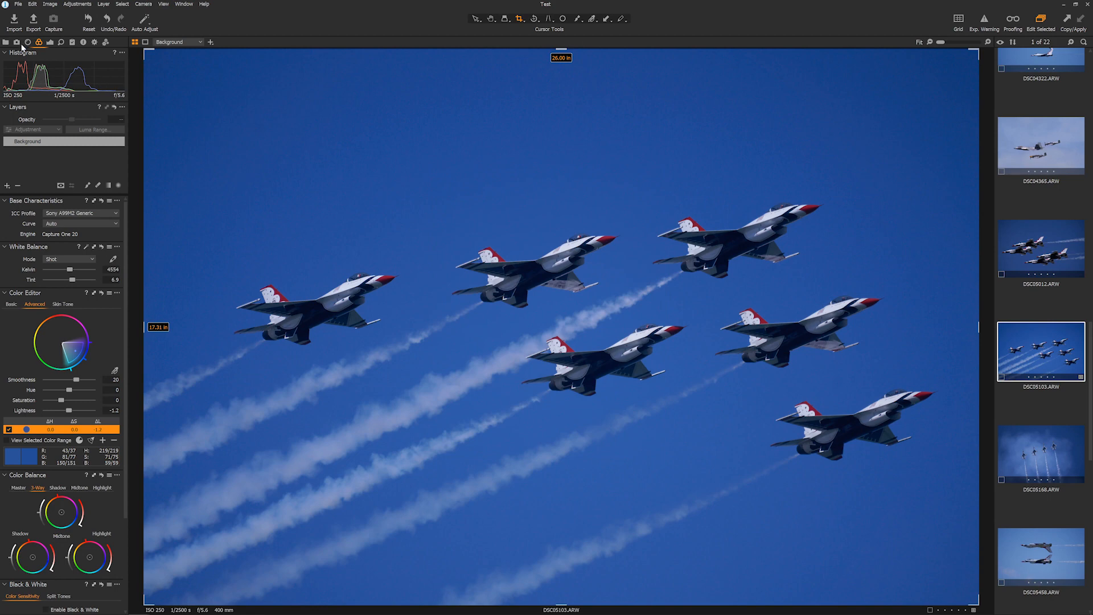
Rotate the photo, stepping the Rotation & Flip angle through 2 and 3 to a final value of 4.
click(28, 42)
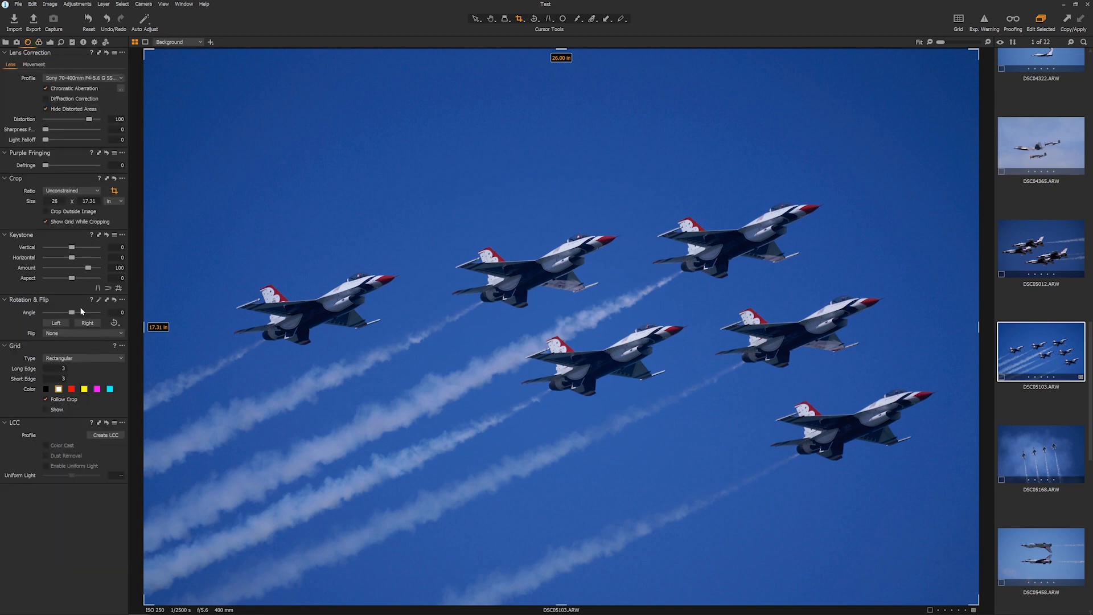
drag(73, 312, 74, 313)
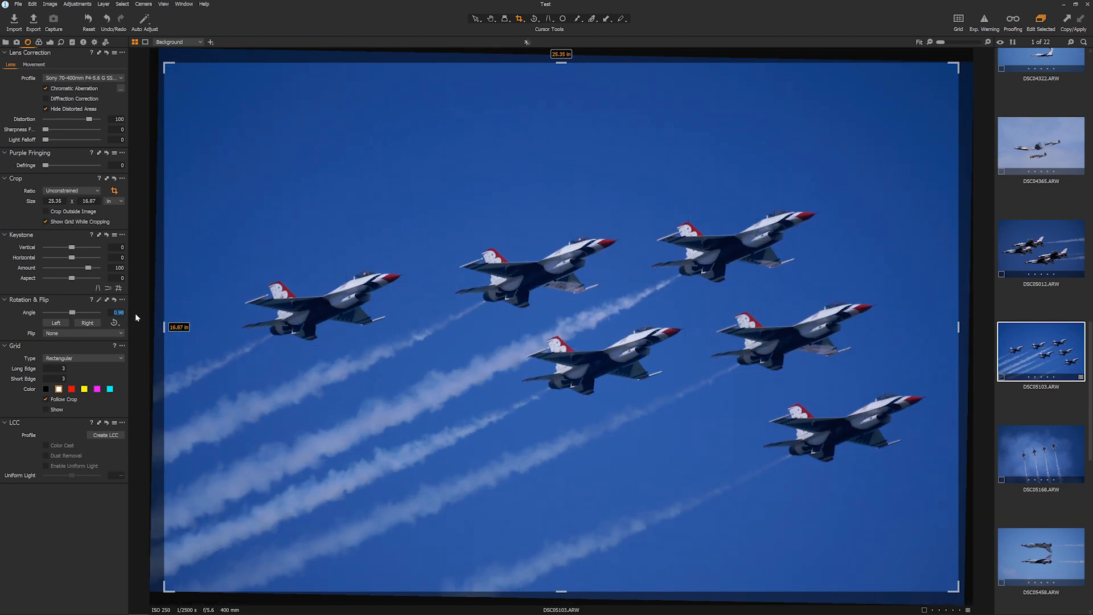
text(2)
key(Return)
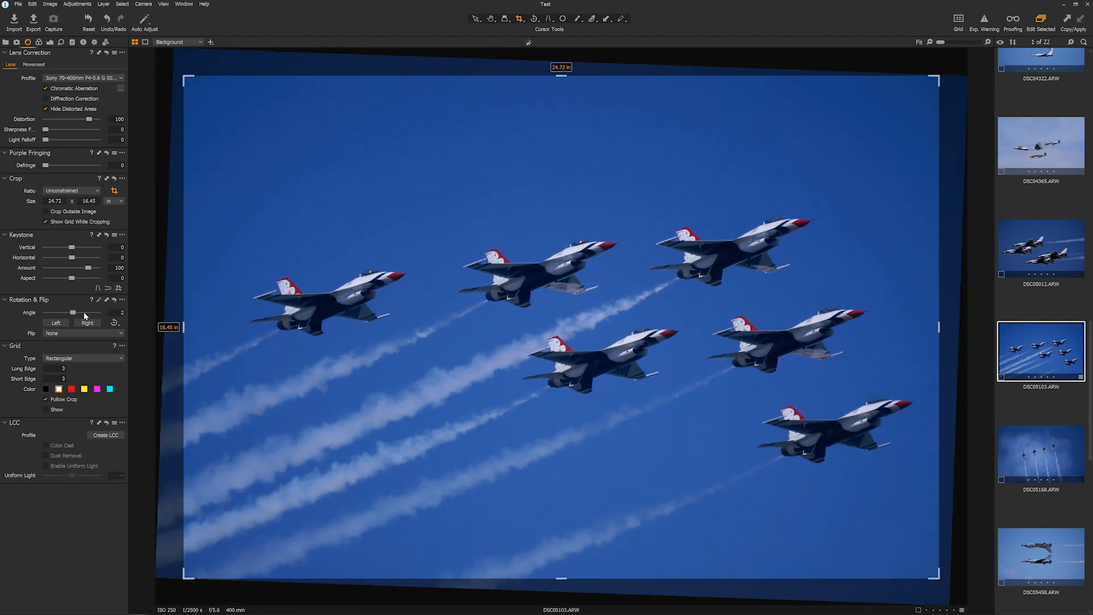
text(3)
key(Return)
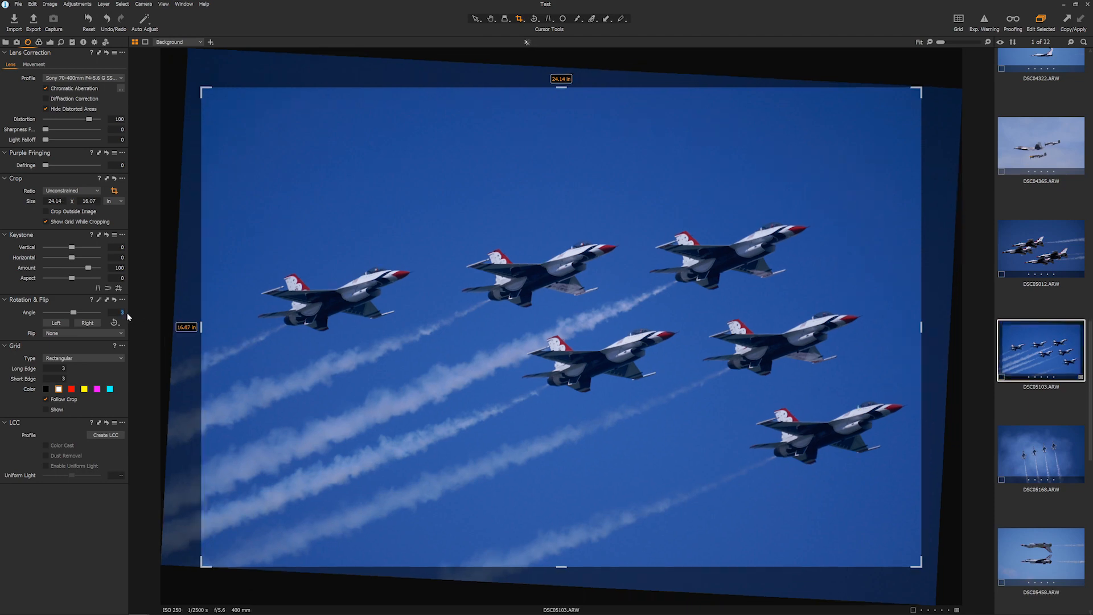
key(Up)
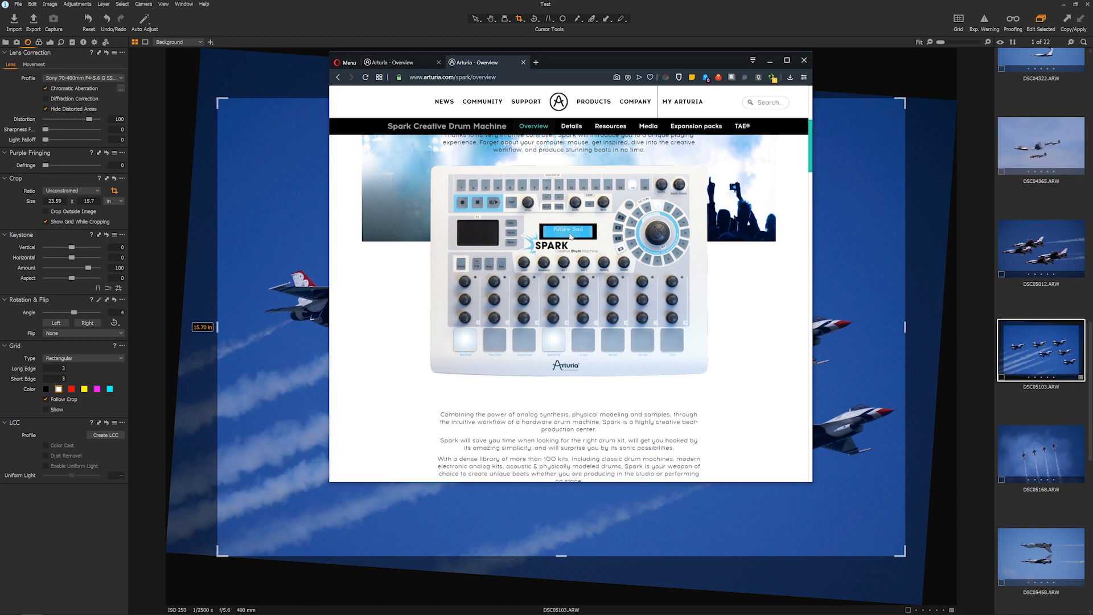
Switch to the other Arturia overview page in the browser to view the controller and sequencer.
click(411, 64)
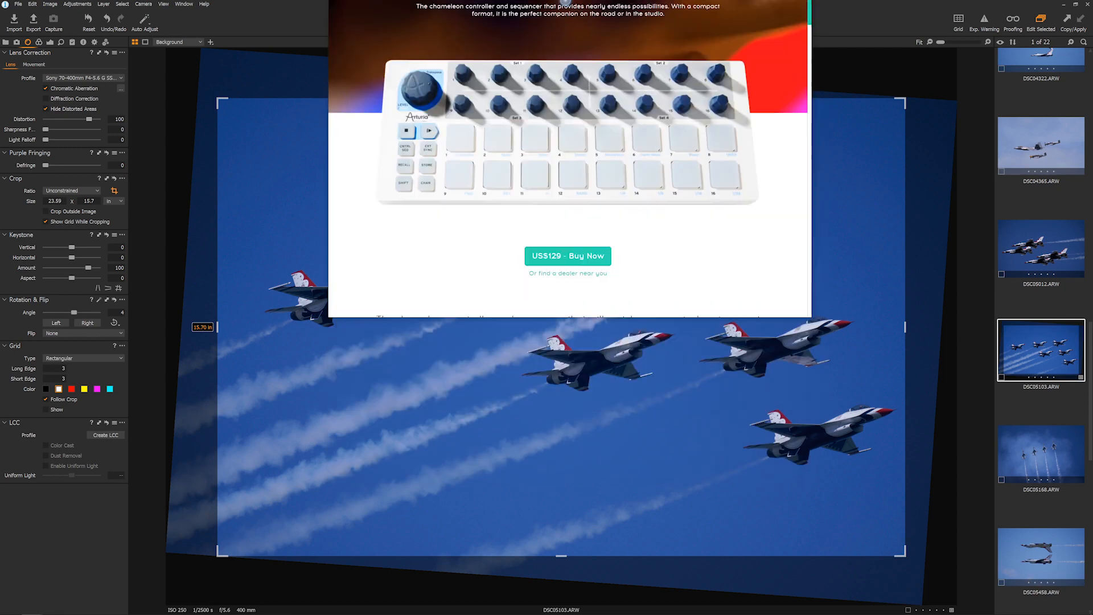
Raise the photo's Exposure to 0.19.
click(51, 42)
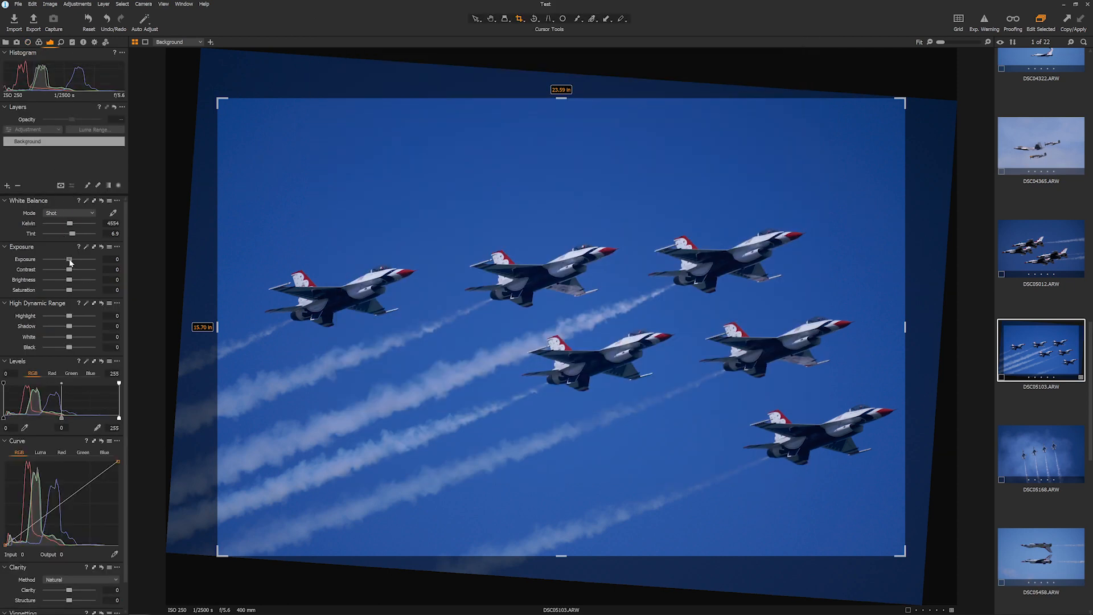
drag(69, 259, 71, 262)
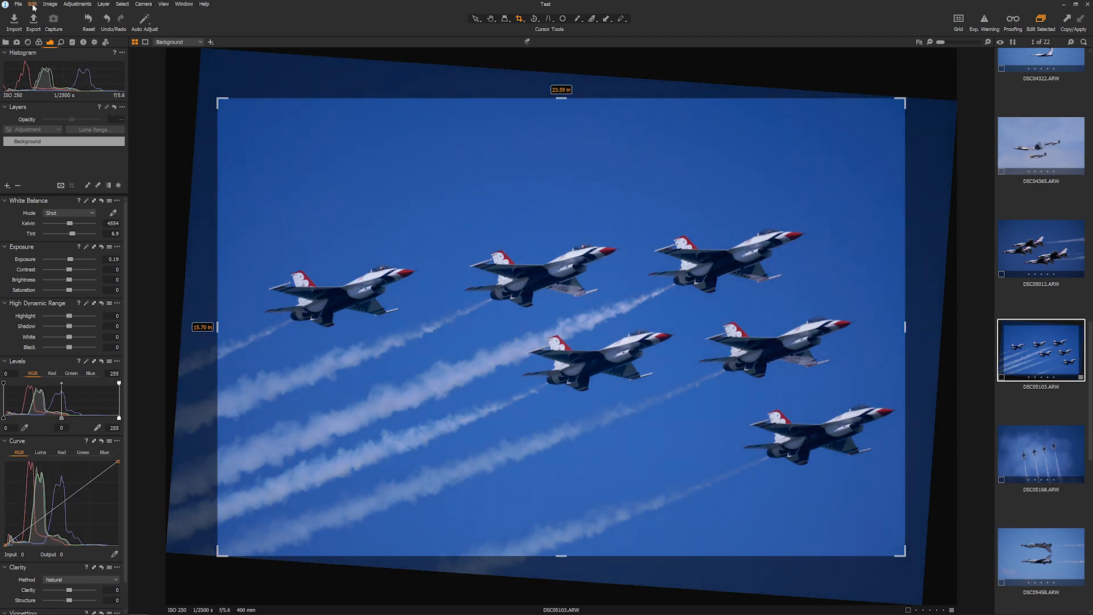
Search the keyboard shortcuts for "exposure", check the keys for the Exposure +0.1 and -0.1 commands, and close the editor.
click(32, 4)
click(55, 41)
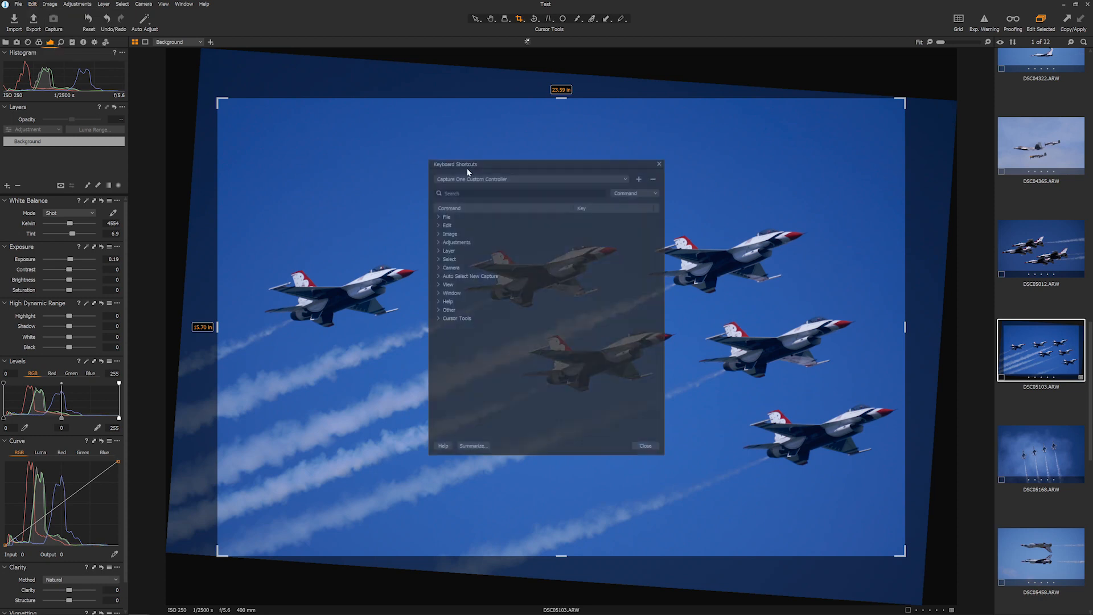
text(exposu)
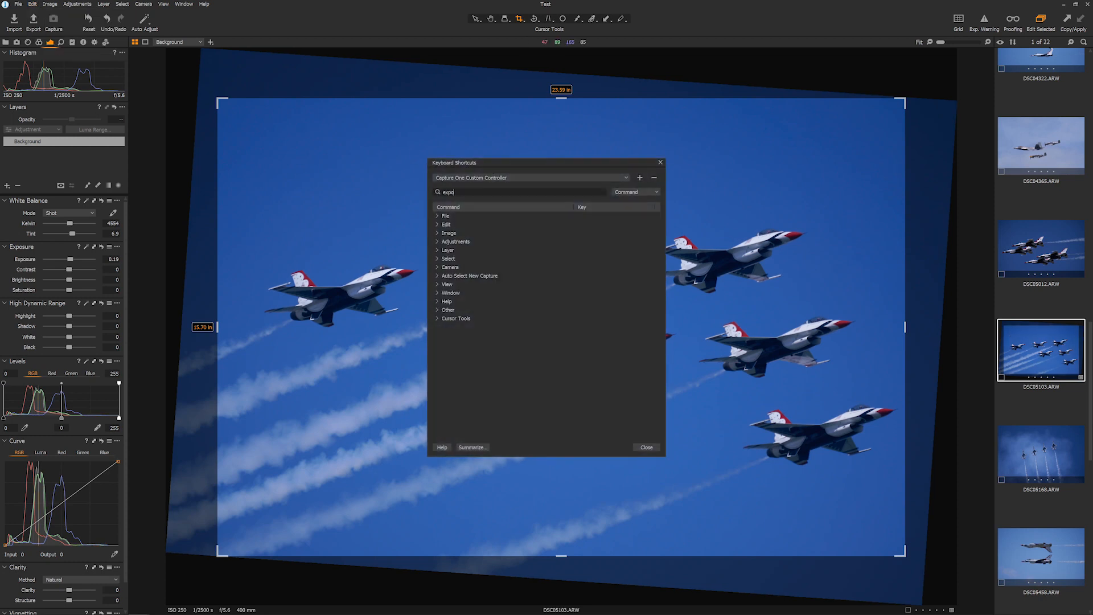
key(BackSpace)
key(BackSpace)
key(BackSpace)
key(BackSpace)
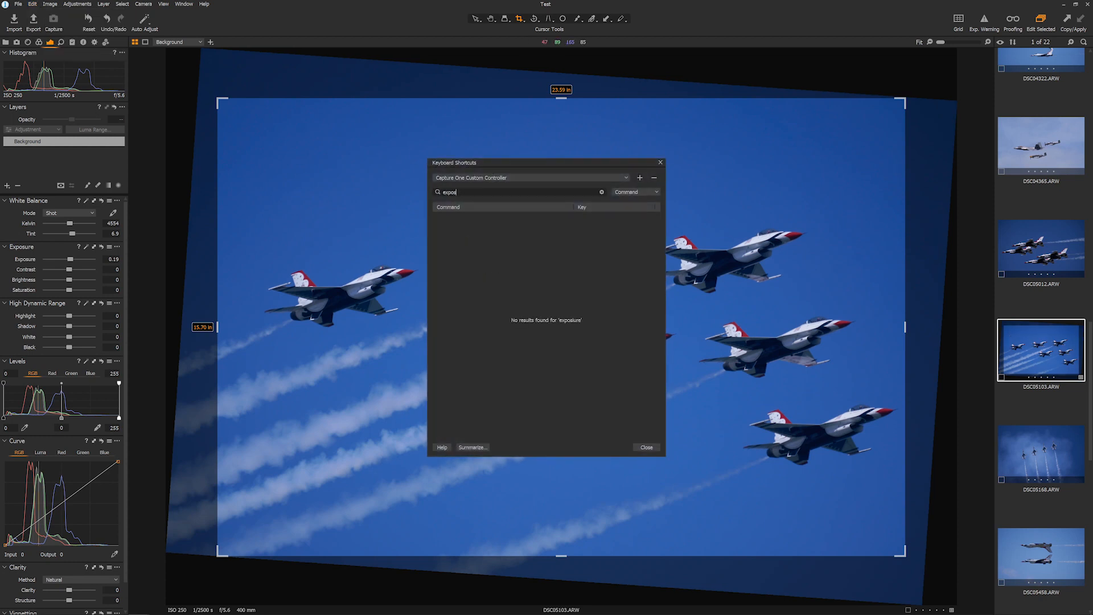
text(ure)
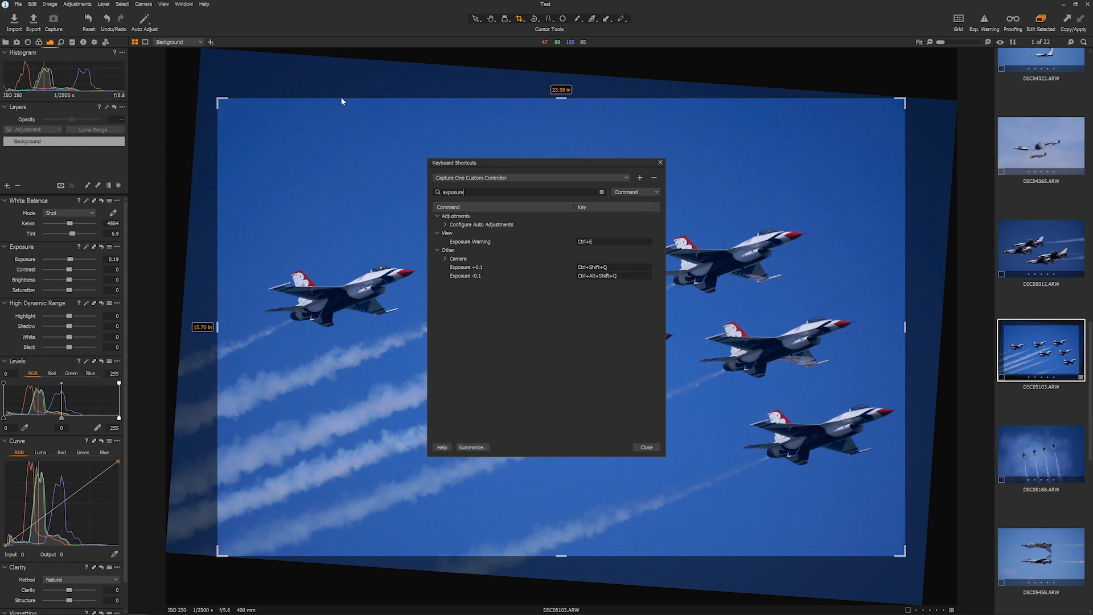
click(661, 163)
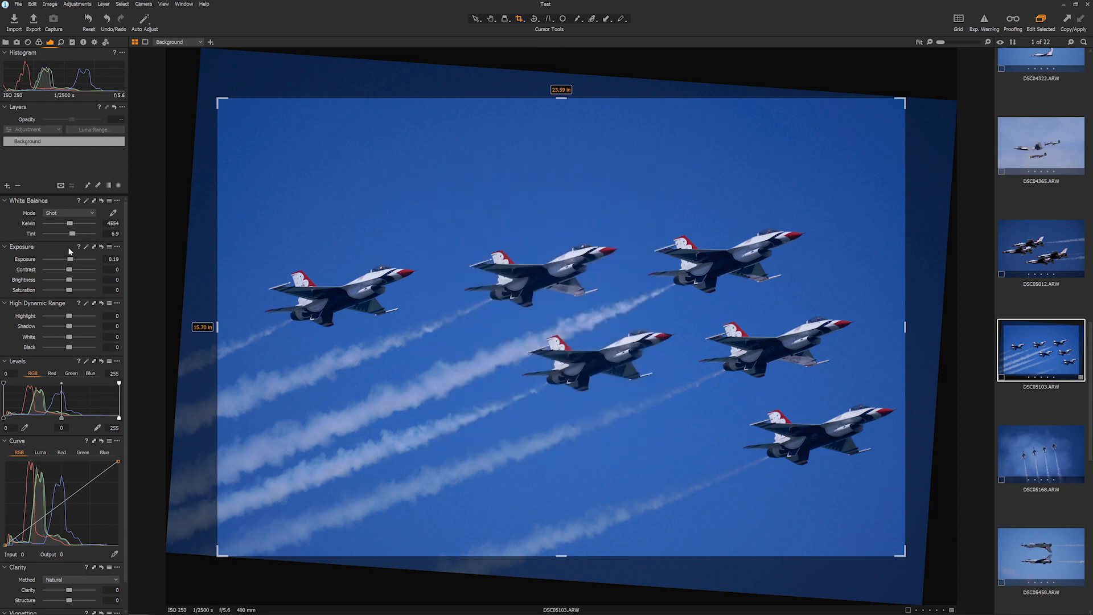
Try Exposure values of 1 and 2 on the photo, and undo the exposure changes.
drag(68, 258, 73, 260)
text(1)
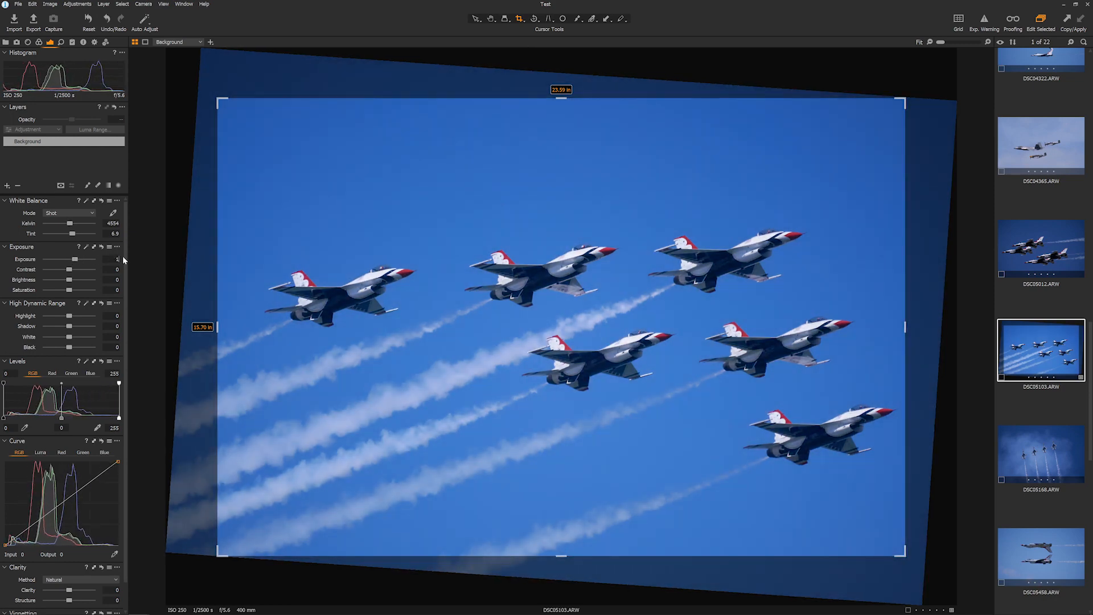
key(Return)
click(116, 259)
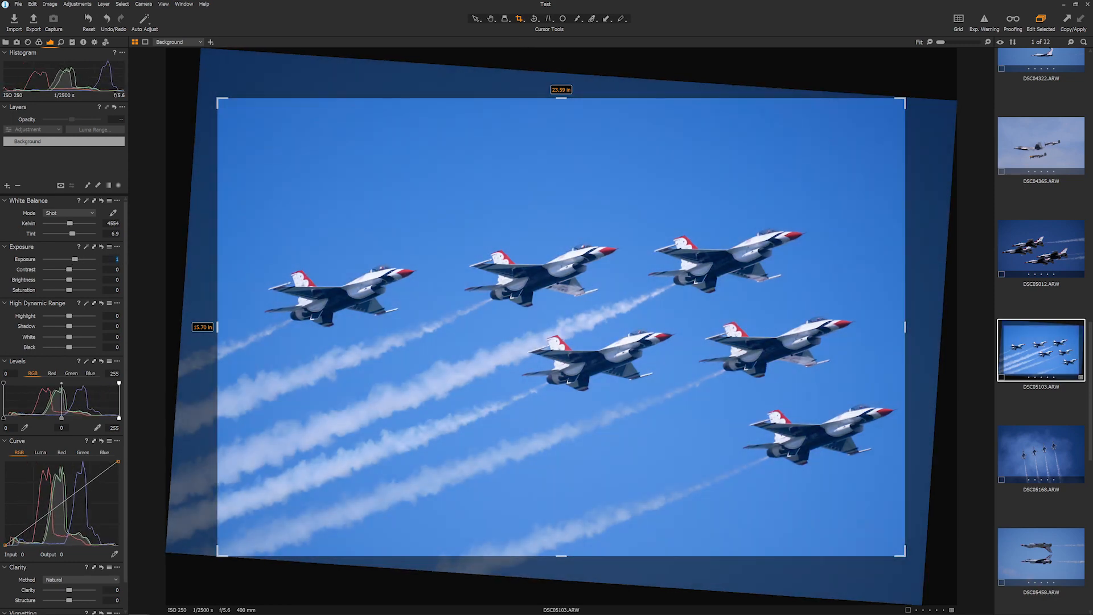
text(2)
key(Return)
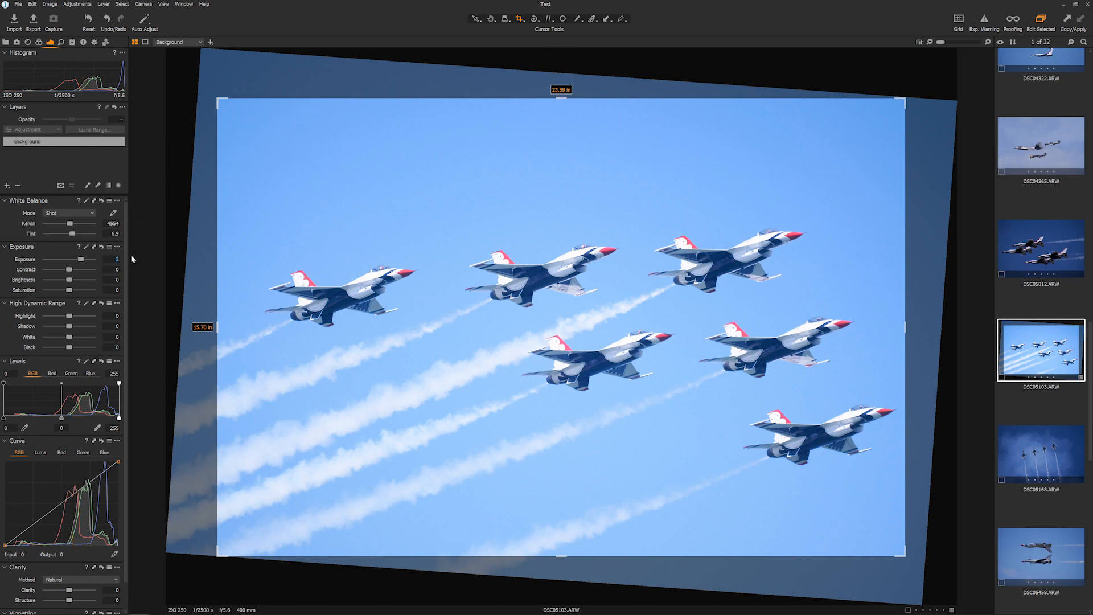
key(ctrl+z)
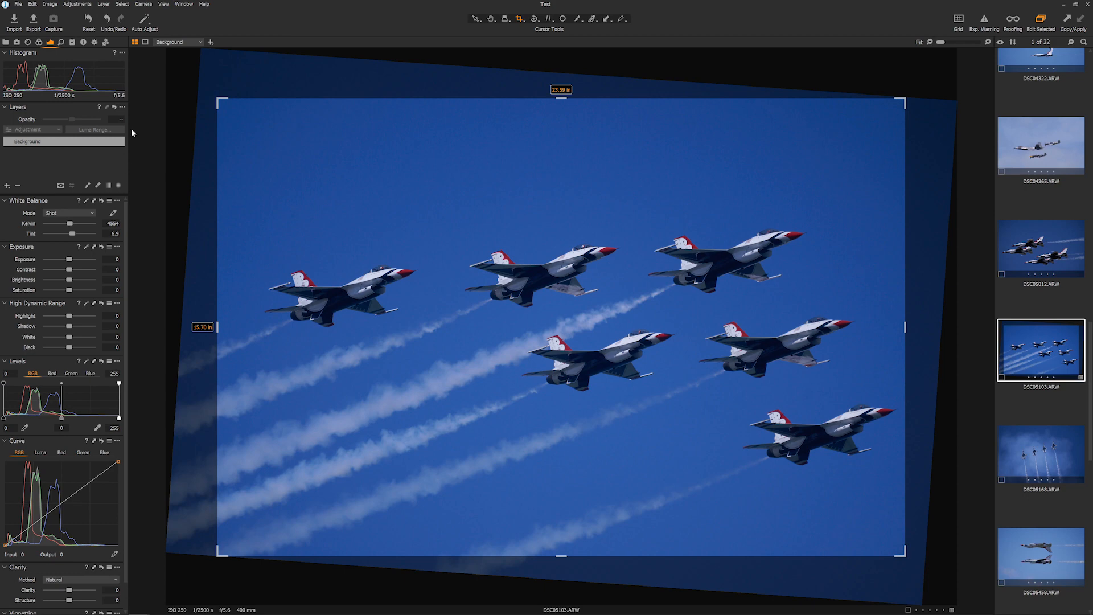
Load the saved 13.0.0.155 workspace and show its Metadata and Keywords tools.
click(164, 5)
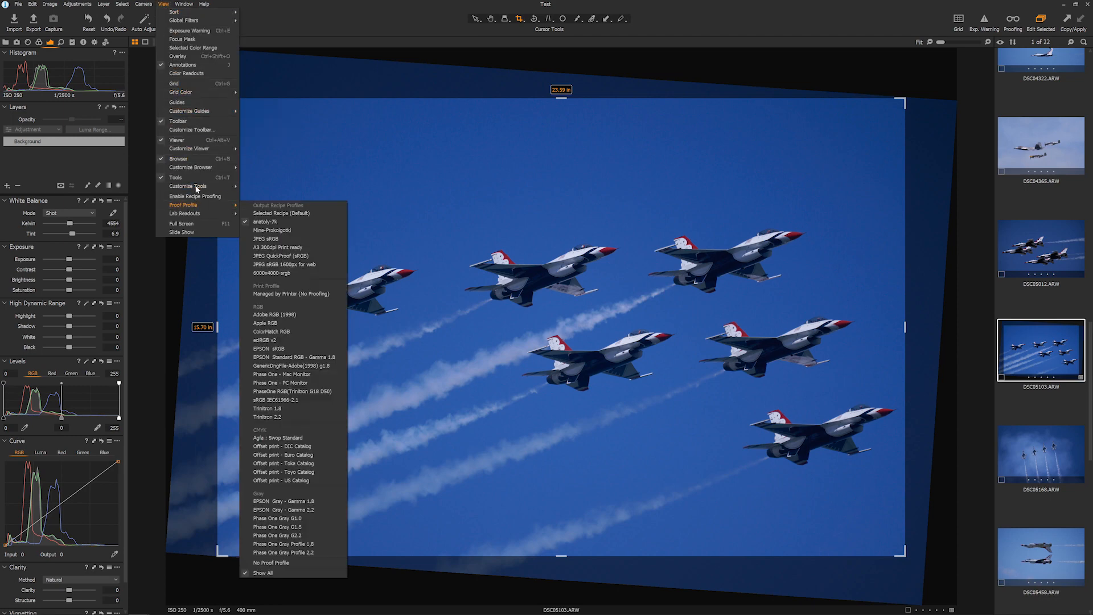
mouse_move(209, 150)
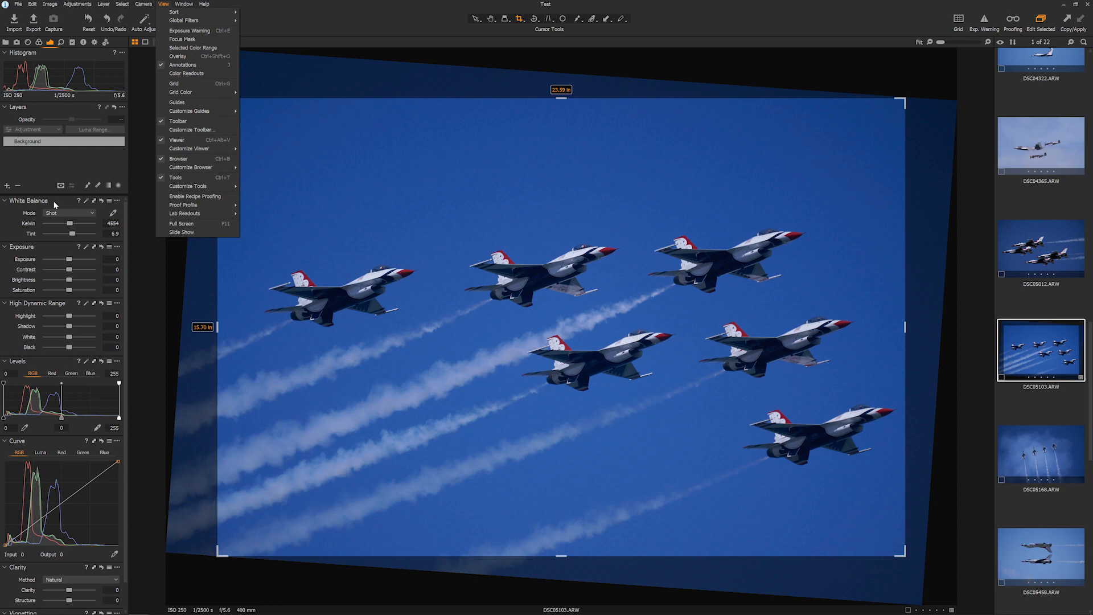
mouse_move(183, 4)
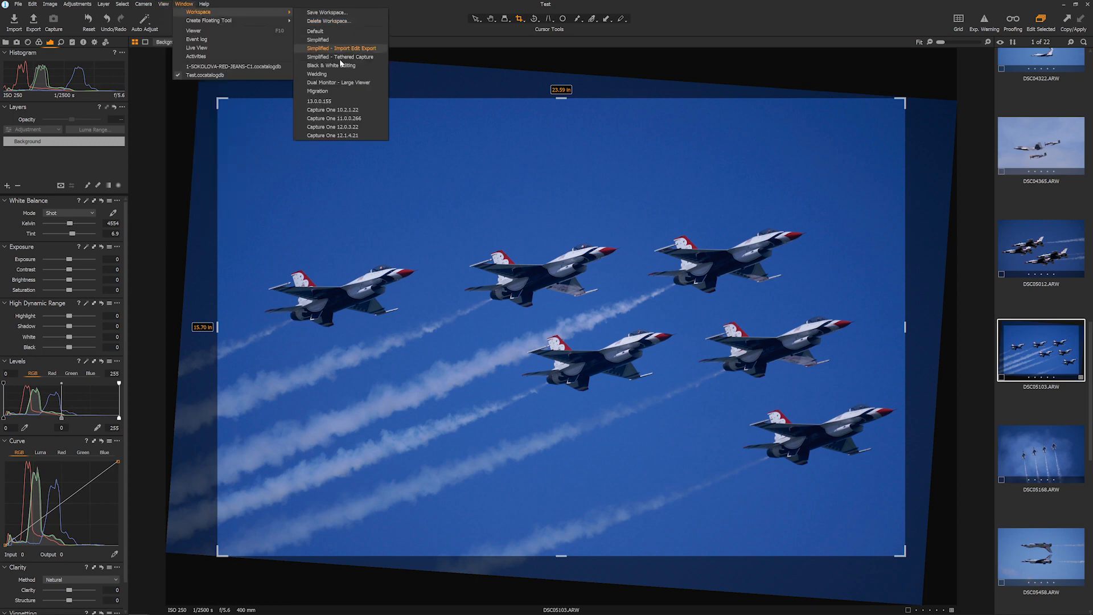
click(345, 101)
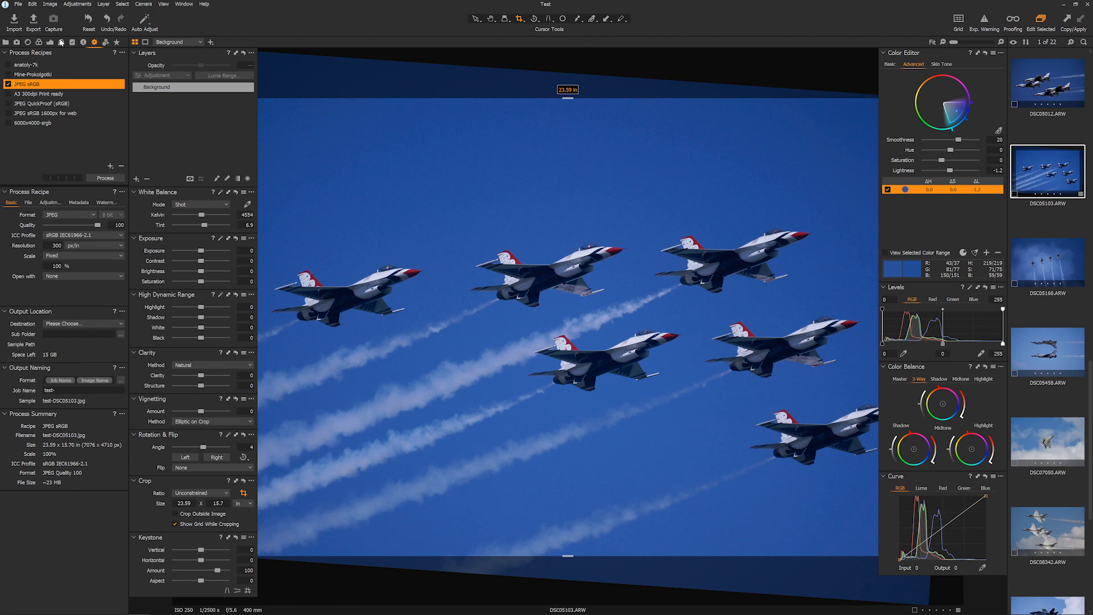
click(83, 41)
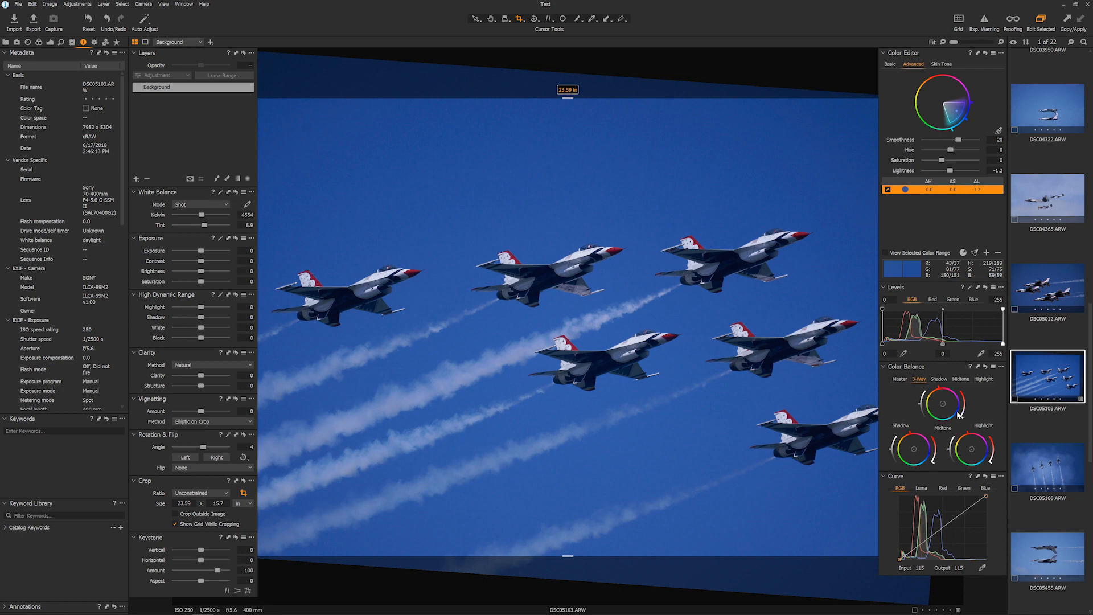
Move the floating Color Editor, Levels, Color Balance and Curve group over the photo and back beside the thumbnails.
mouse_move(927, 478)
mouse_down()
mouse_move(791, 394)
mouse_move(810, 363)
mouse_move(777, 408)
mouse_move(872, 468)
mouse_move(934, 477)
mouse_up()
mouse_move(937, 53)
mouse_down()
mouse_move(549, 72)
mouse_move(854, 78)
mouse_move(933, 52)
mouse_up()
drag(948, 52, 852, 61)
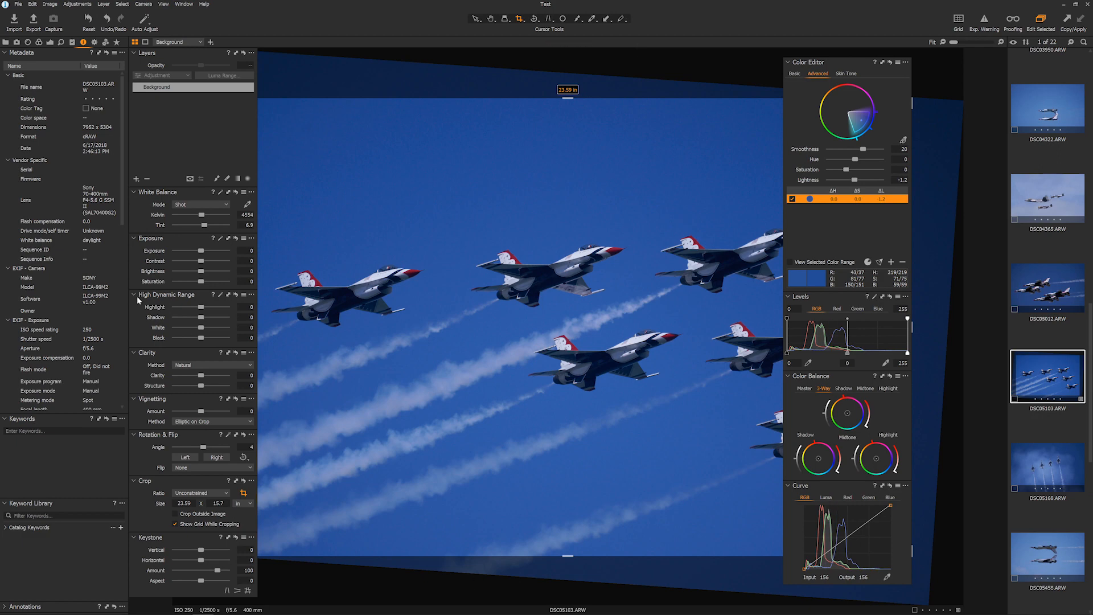
drag(846, 64, 940, 55)
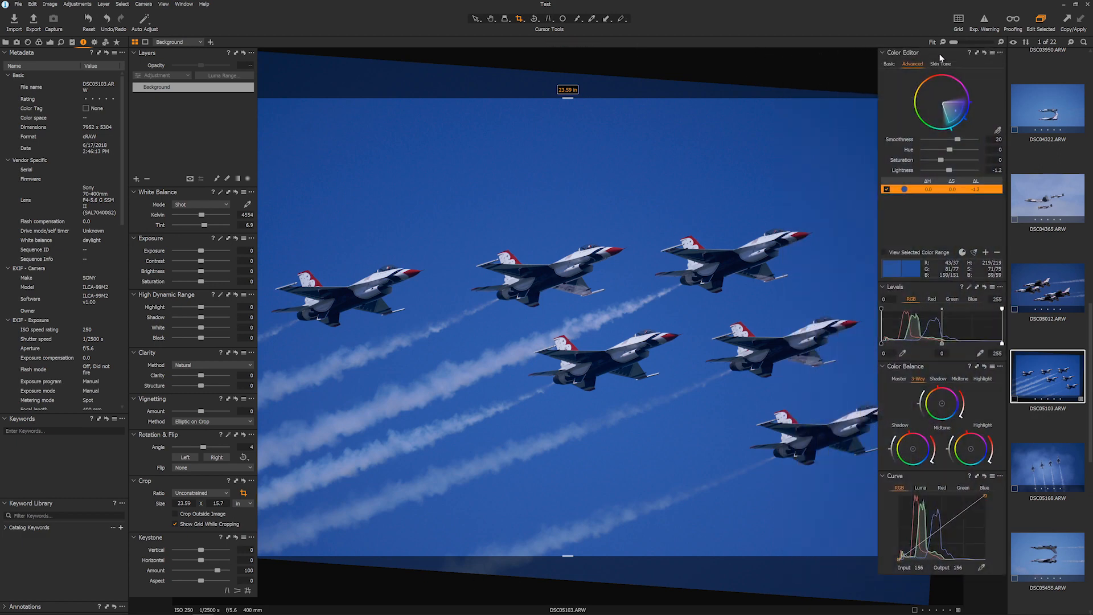